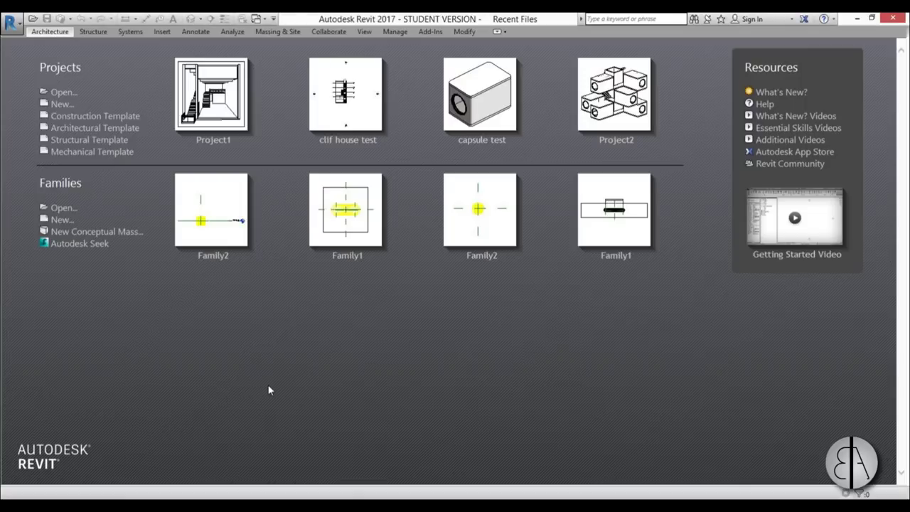
# - Create a new project from the Architectural Template and set its length units to Meters
pyautogui.click(117, 132)
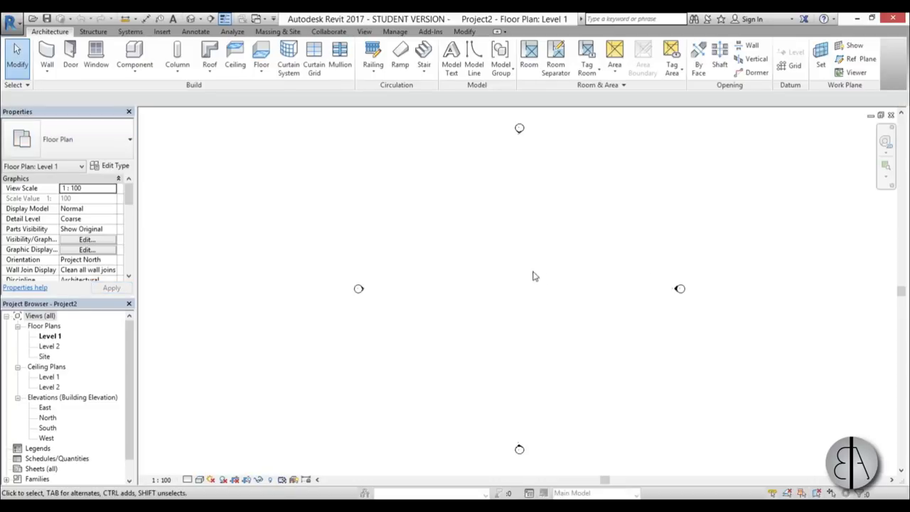
pyautogui.moveTo(534, 276); pyautogui.dragTo(505, 277, button='middle')
pyautogui.press('u')
pyautogui.press('n')
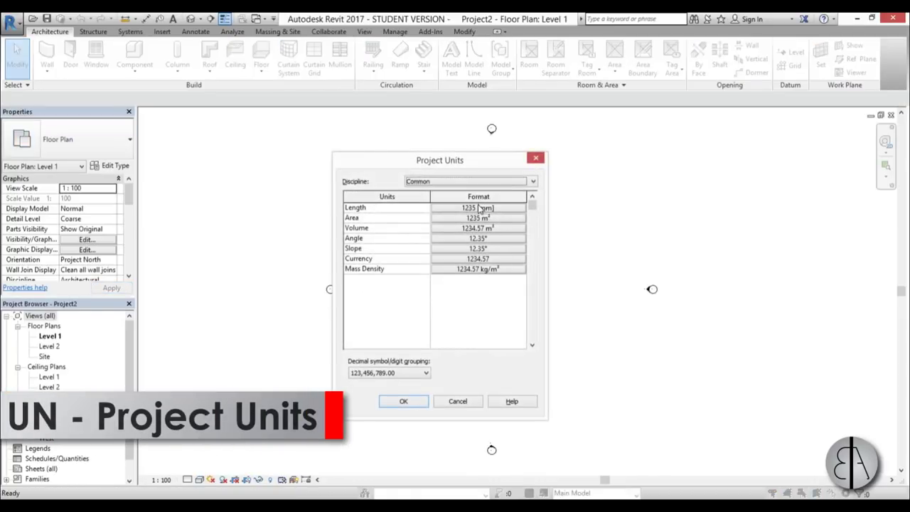
pyautogui.click(480, 208)
pyautogui.click(391, 231)
pyautogui.click(384, 271)
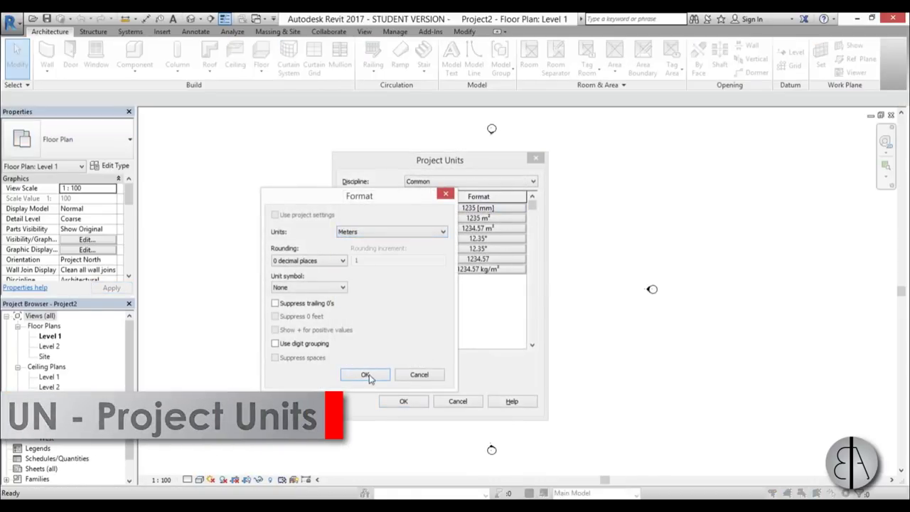
pyautogui.click(365, 375)
pyautogui.click(402, 400)
# - Draw a vertical detail line 1 m long, upward from a point near the middle of the Level 1 floor plan
pyautogui.moveTo(513, 339); pyautogui.dragTo(500, 337, button='middle')
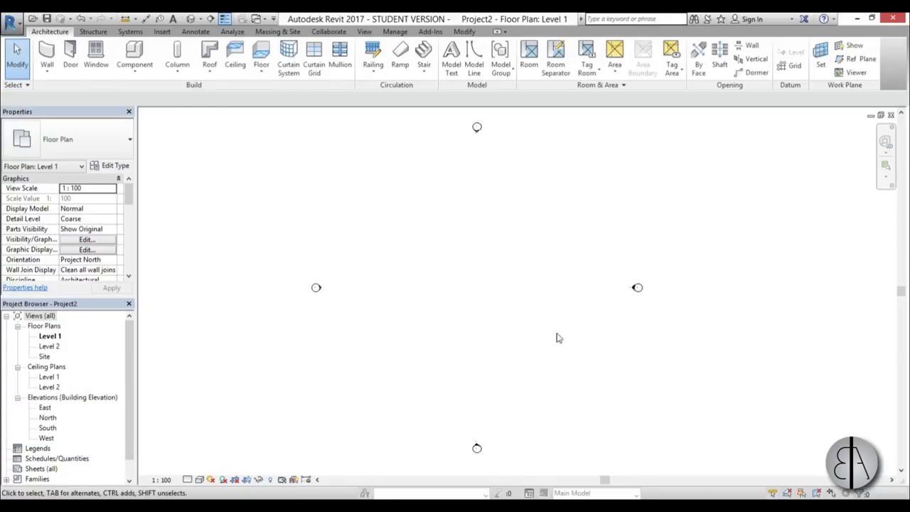
pyautogui.moveTo(471, 285); pyautogui.dragTo(456, 284, button='middle')
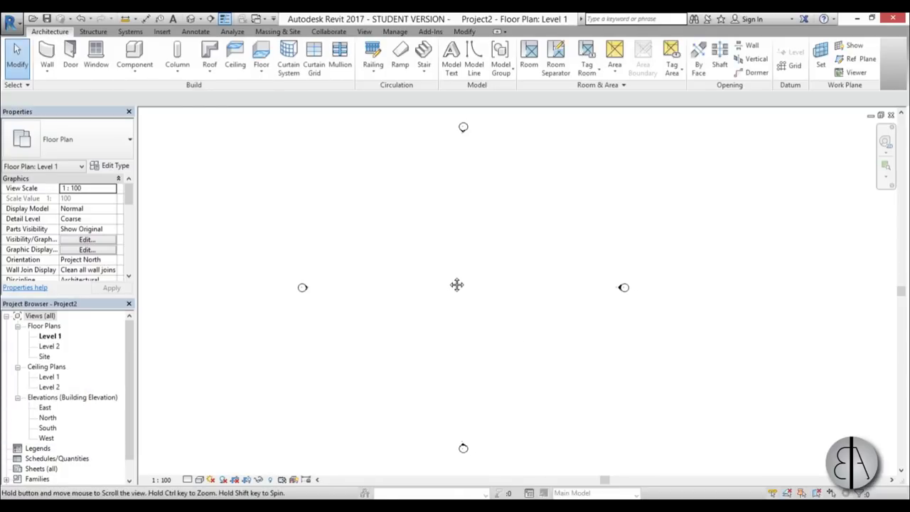
pyautogui.click(195, 32)
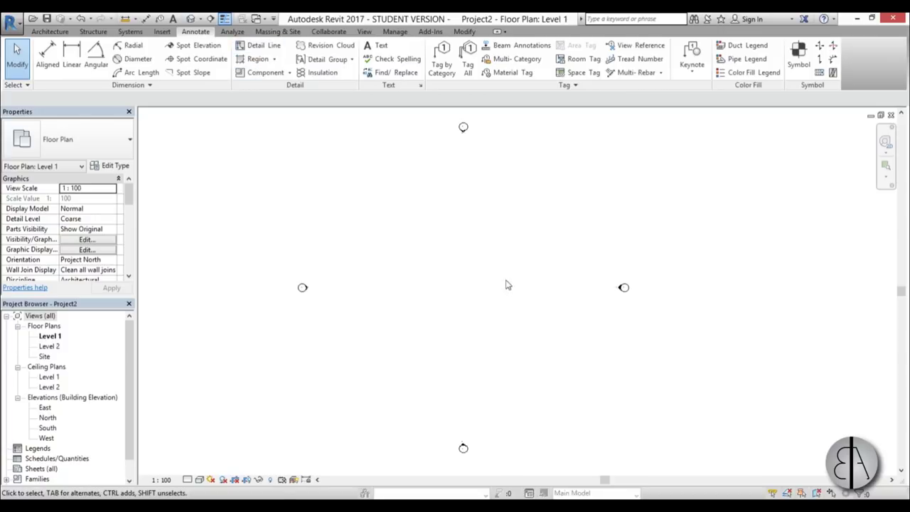
pyautogui.moveTo(500, 281); pyautogui.dragTo(450, 275, button='middle')
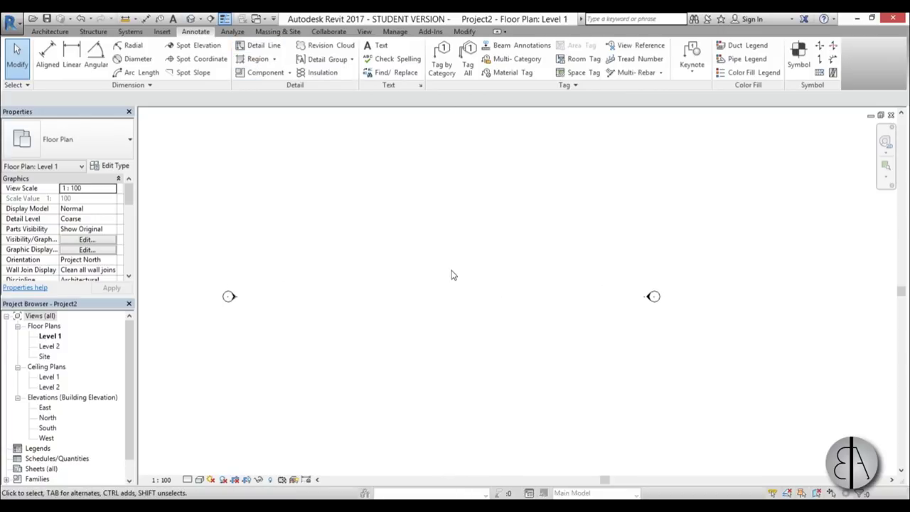
pyautogui.press('d')
pyautogui.press('l')
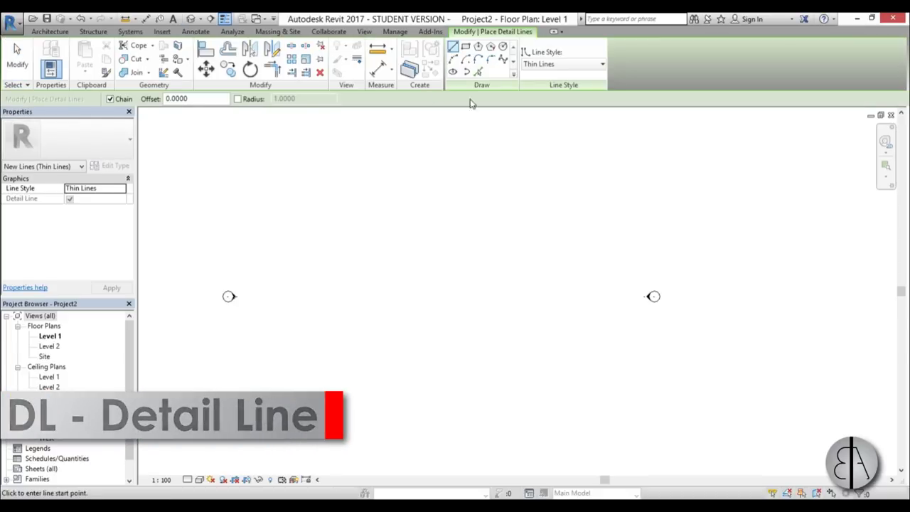
pyautogui.moveTo(435, 298); pyautogui.dragTo(435, 292, button='middle')
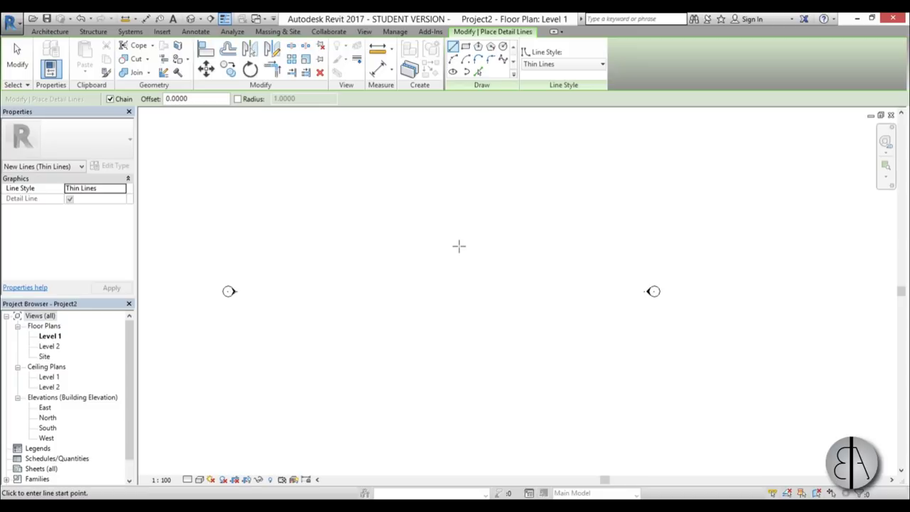
pyautogui.click(440, 300)
pyautogui.scroll(3, 440, 287)
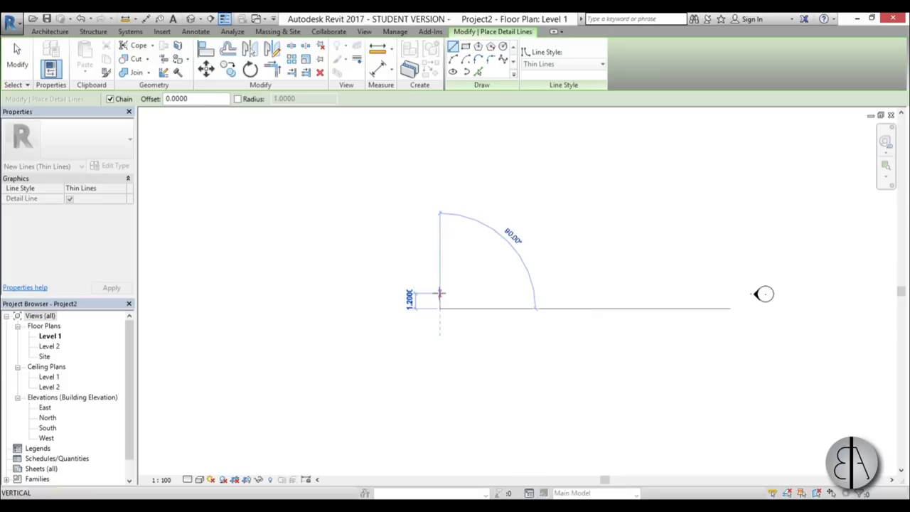
pyautogui.click(438, 295)
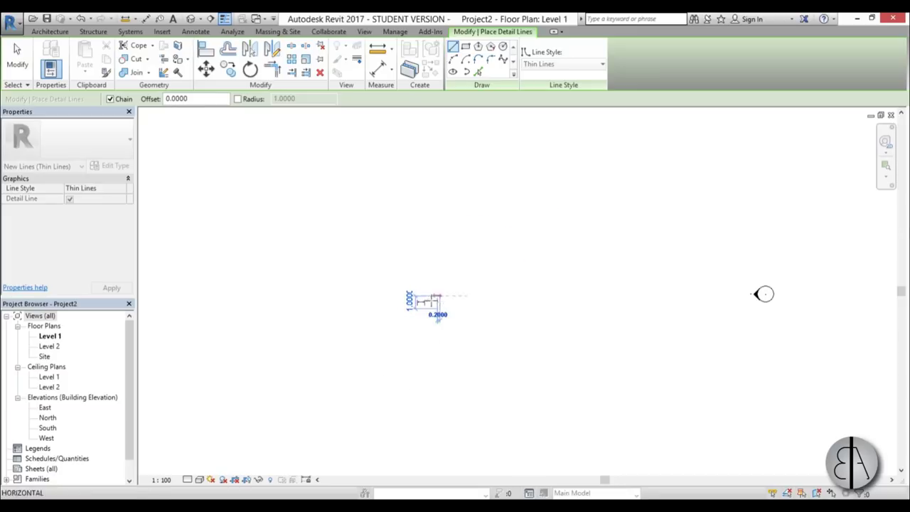
# - Draw a small left-bulging detail arc of about 0.1 m radius, starting at the vertical line's upper end
pyautogui.scroll(4, 439, 305)
pyautogui.click(452, 59)
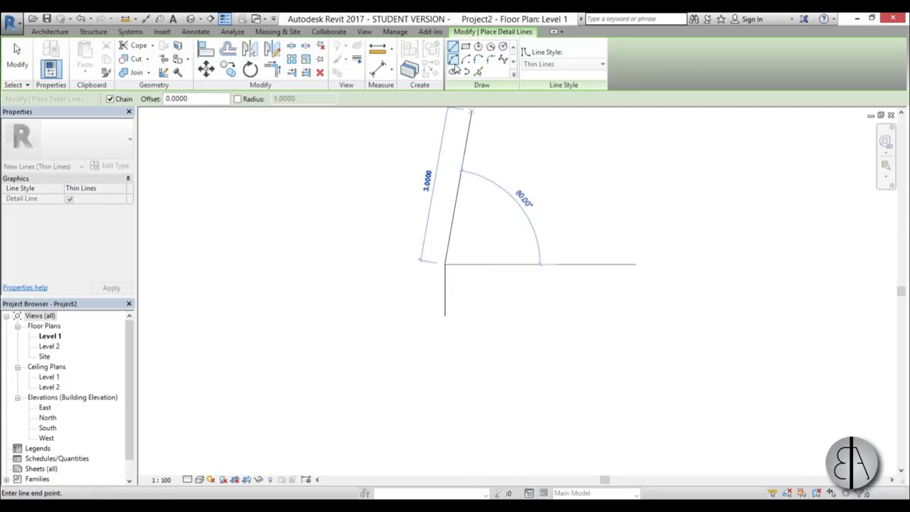
pyautogui.scroll(3, 449, 249)
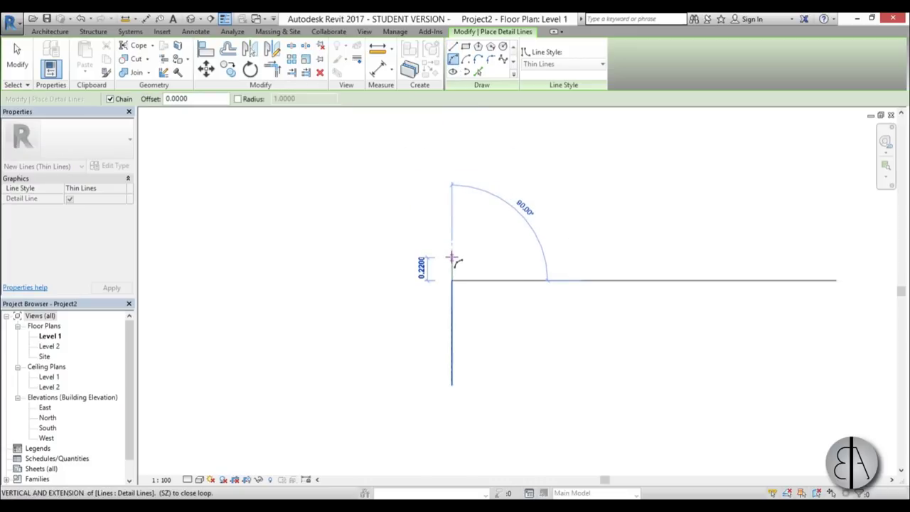
pyautogui.click(451, 262)
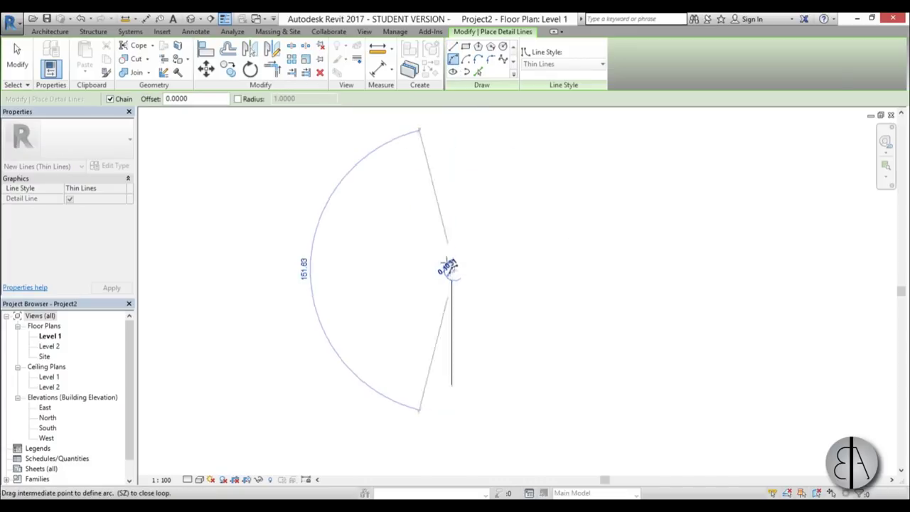
pyautogui.scroll(4, 448, 270)
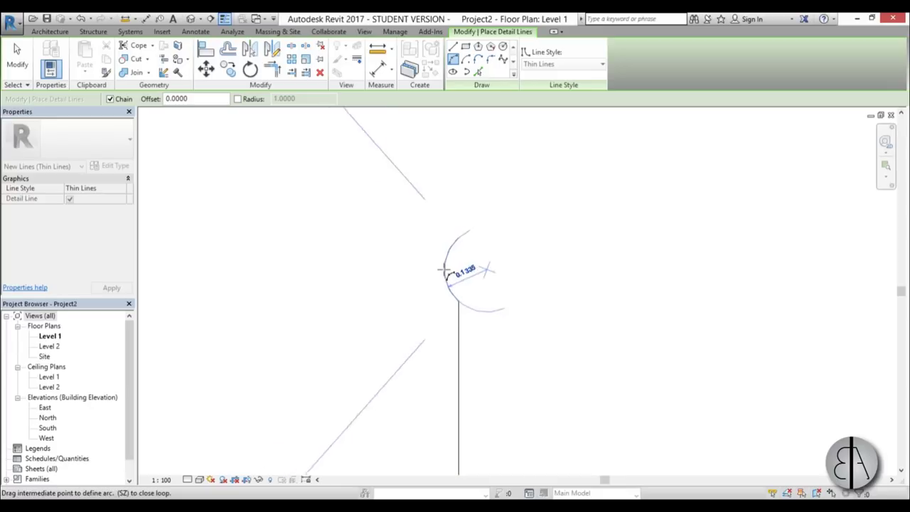
pyautogui.click(429, 269)
pyautogui.scroll(-3, 369, 282)
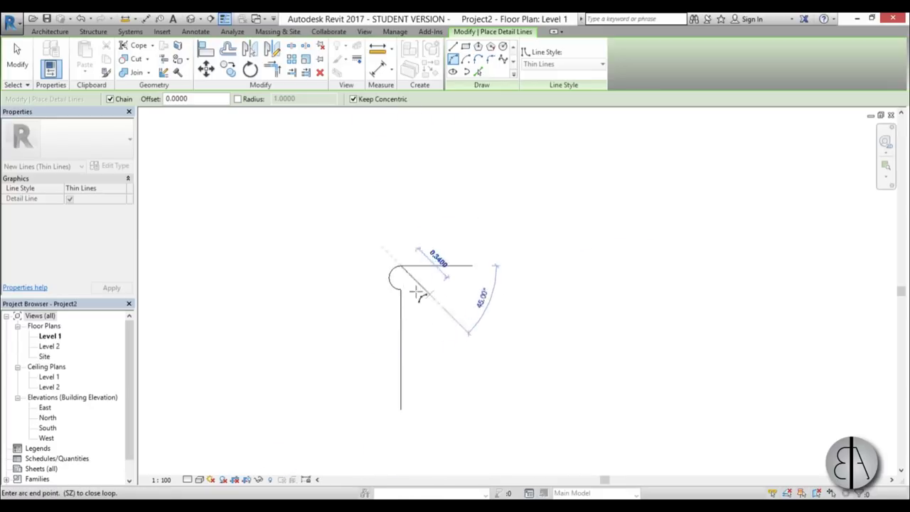
pyautogui.scroll(3, 396, 286)
pyautogui.scroll(-3, 429, 297)
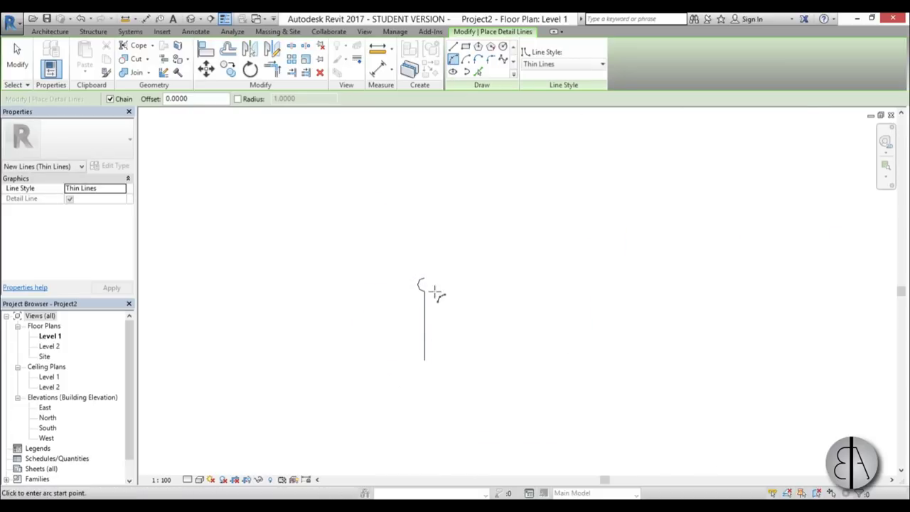
# - Draw a second vertical detail line about 1 m long, upward from the small arc's upper end
pyautogui.click(453, 47)
pyautogui.click(424, 279)
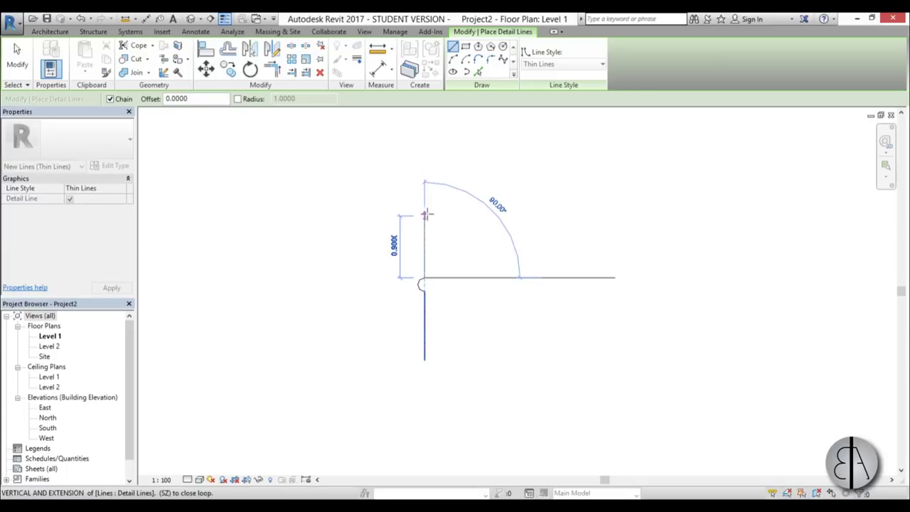
pyautogui.click(426, 211)
# - Draw a left-bulging semicircular detail arc of 1.1 m radius joining the outer ends of the two vertical lines
pyautogui.click(453, 59)
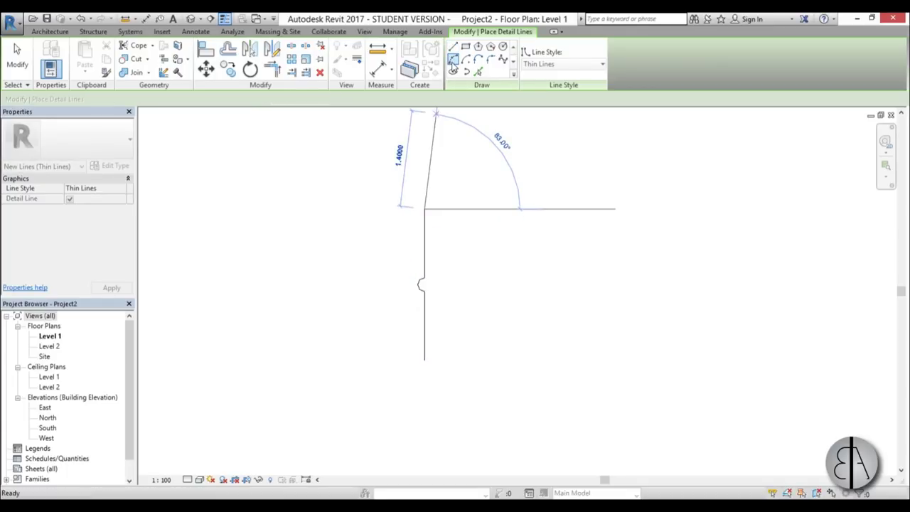
pyautogui.click(424, 359)
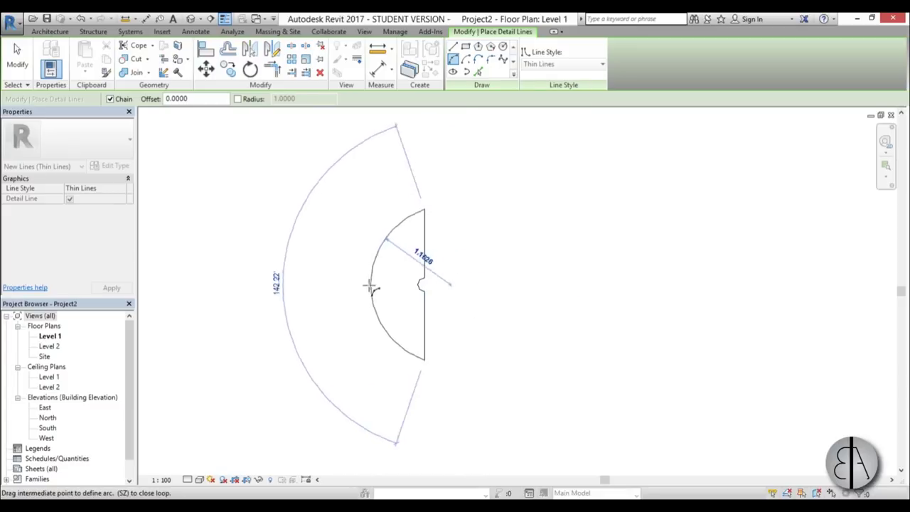
pyautogui.click(359, 286)
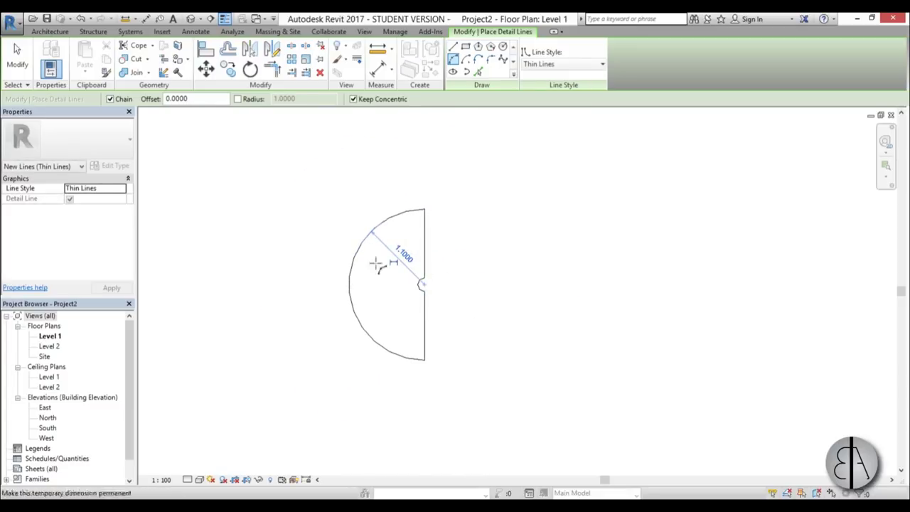
pyautogui.scroll(2, 424, 264)
pyautogui.press('Escape')
pyautogui.scroll(-3, 446, 299)
pyautogui.moveTo(449, 300); pyautogui.dragTo(448, 228, button='middle')
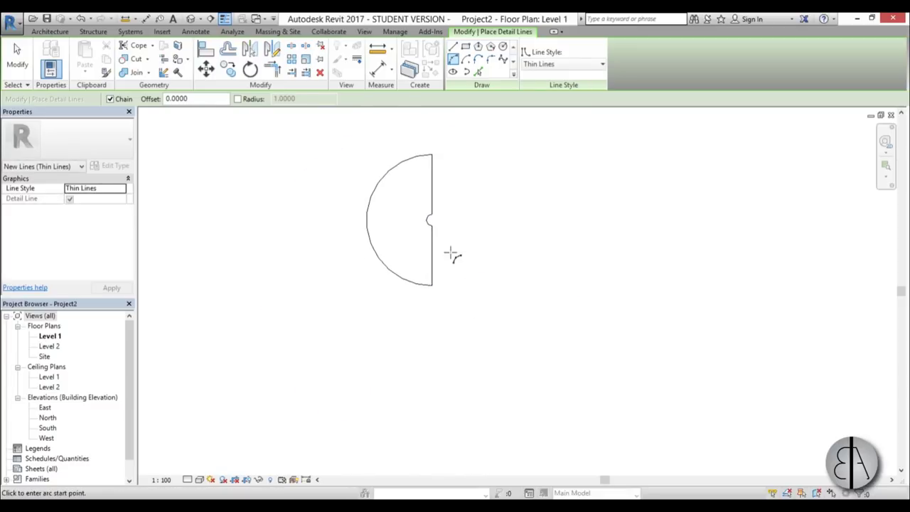
# - Continue the vertical line downward from the large arc's lower end with a 0.1 m segment followed by one about 1 m long
pyautogui.scroll(1, 429, 282)
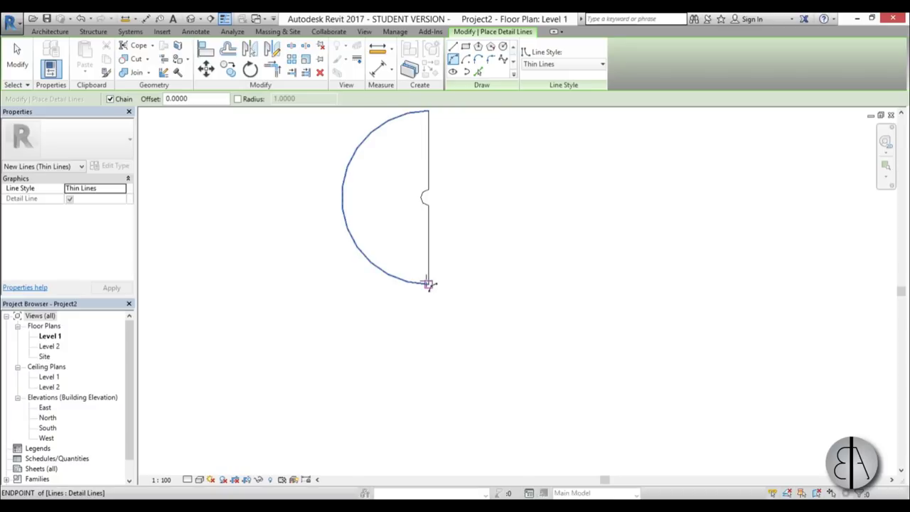
pyautogui.click(453, 47)
pyautogui.click(428, 284)
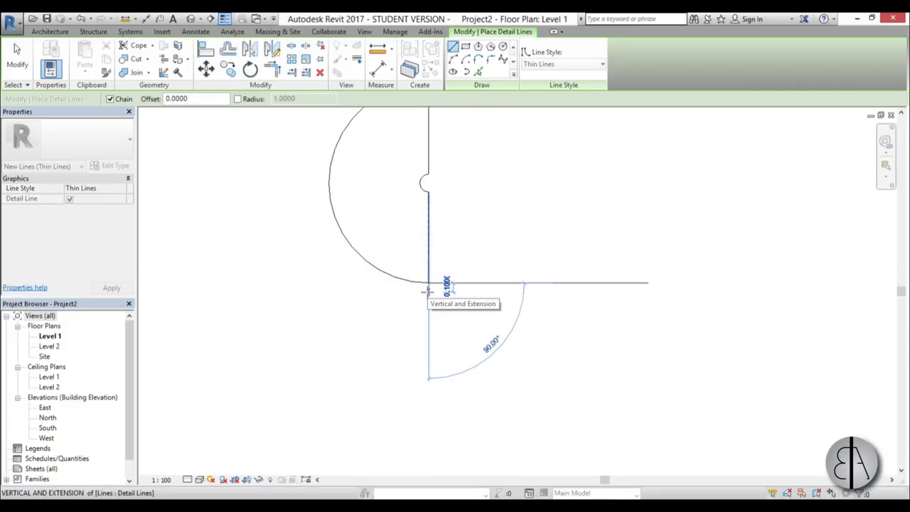
pyautogui.scroll(-2, 427, 293)
pyautogui.scroll(1, 427, 330)
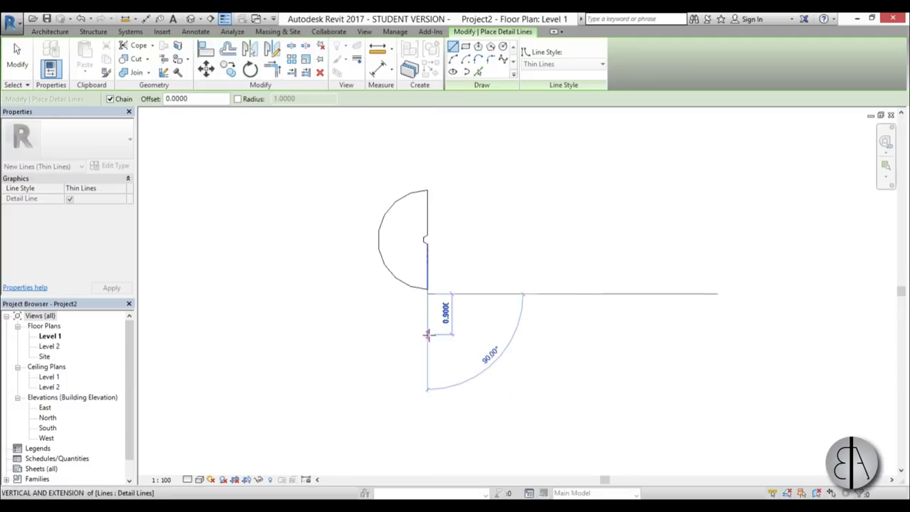
pyautogui.click(427, 338)
pyautogui.press('Escape')
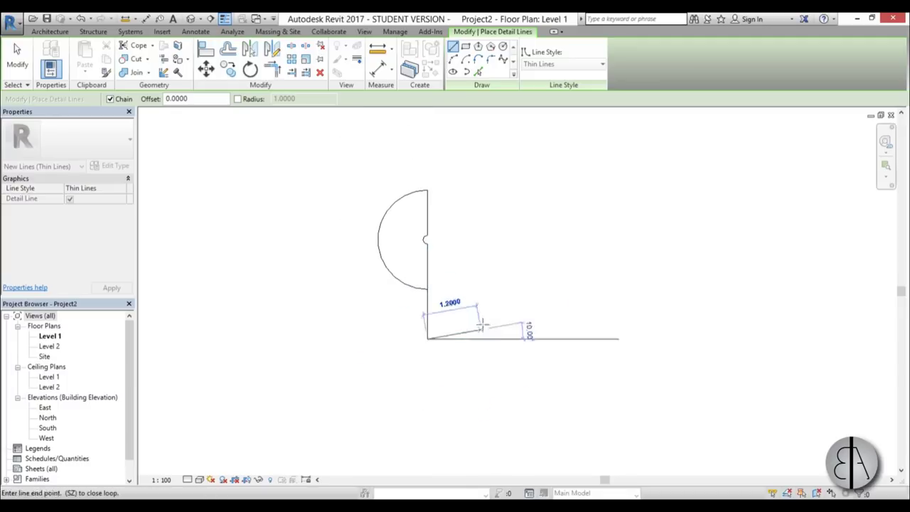
pyautogui.click(452, 61)
pyautogui.click(427, 190)
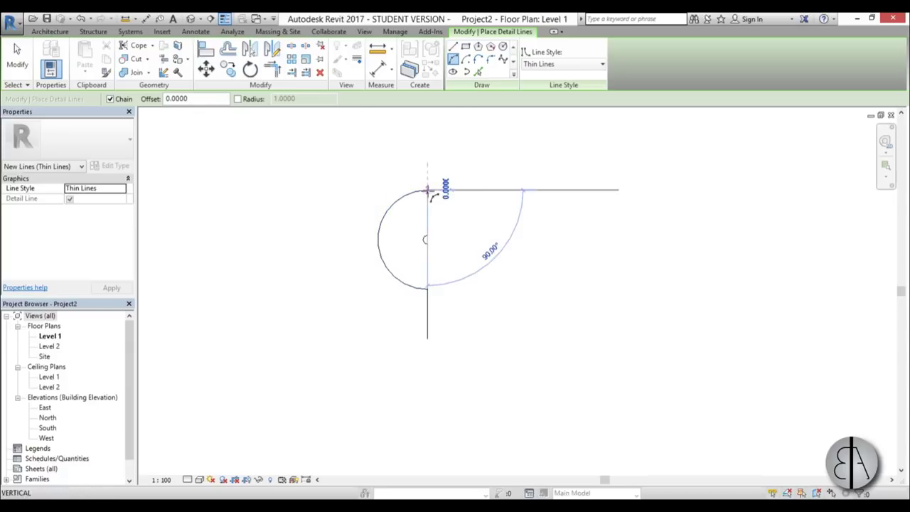
pyautogui.click(427, 293)
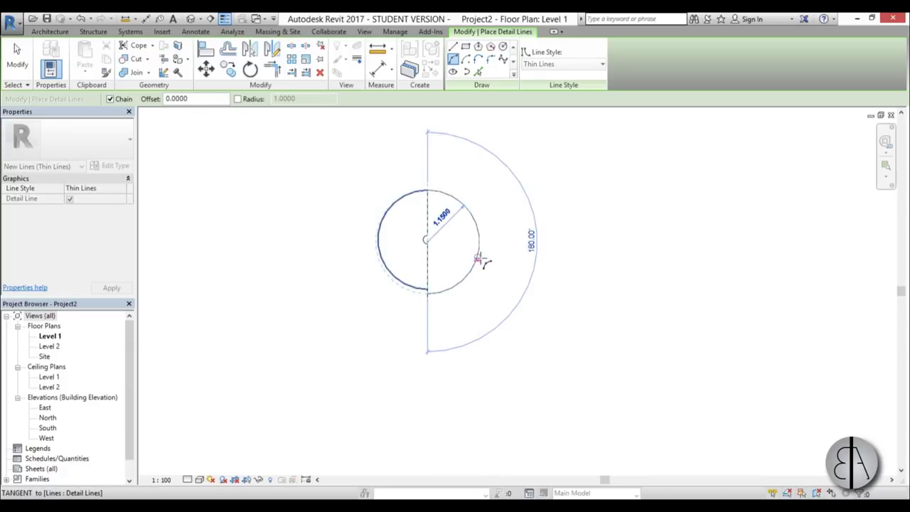
pyautogui.click(482, 262)
pyautogui.press('Escape')
pyautogui.press('Escape')
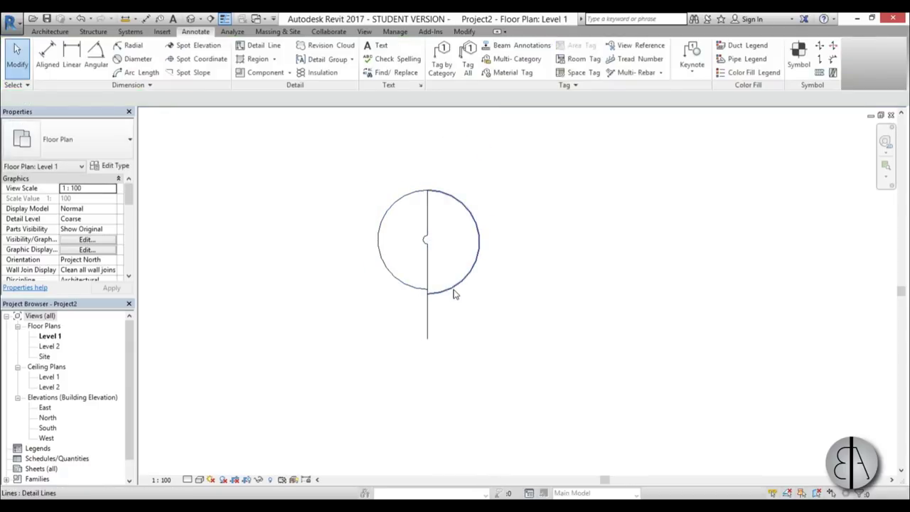
pyautogui.click(455, 292)
pyautogui.press('Delete')
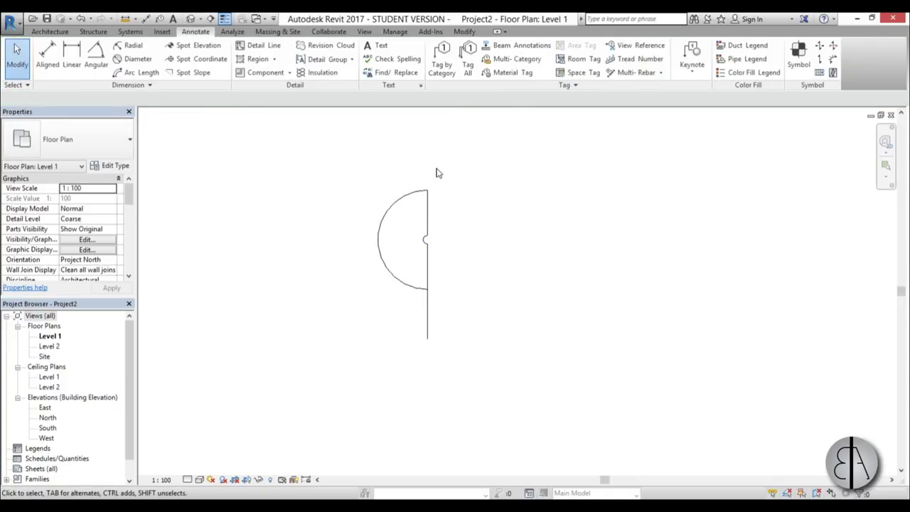
# - Draw a right-bulging semicircular detail arc of 0.65 m radius from the small arc's upper end to the lower end of the 0.1 m segment
pyautogui.press('d')
pyautogui.press('l')
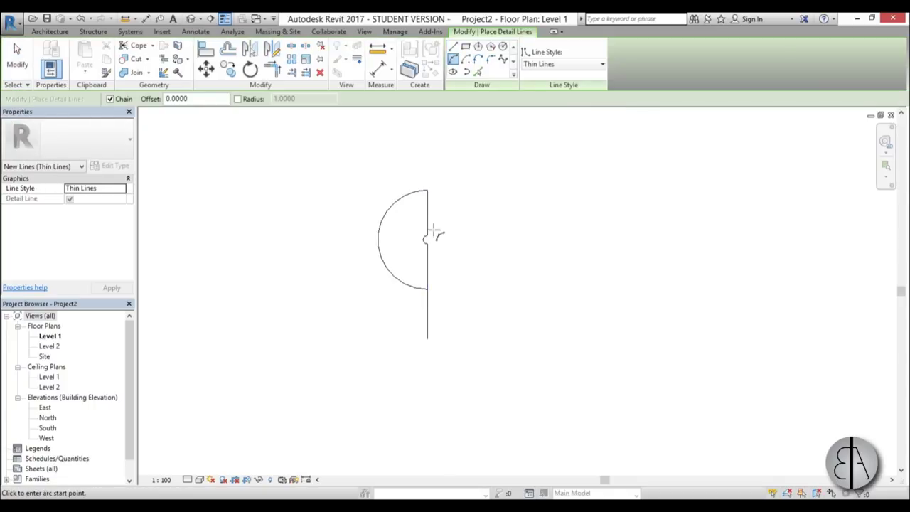
pyautogui.click(427, 239)
pyautogui.click(427, 289)
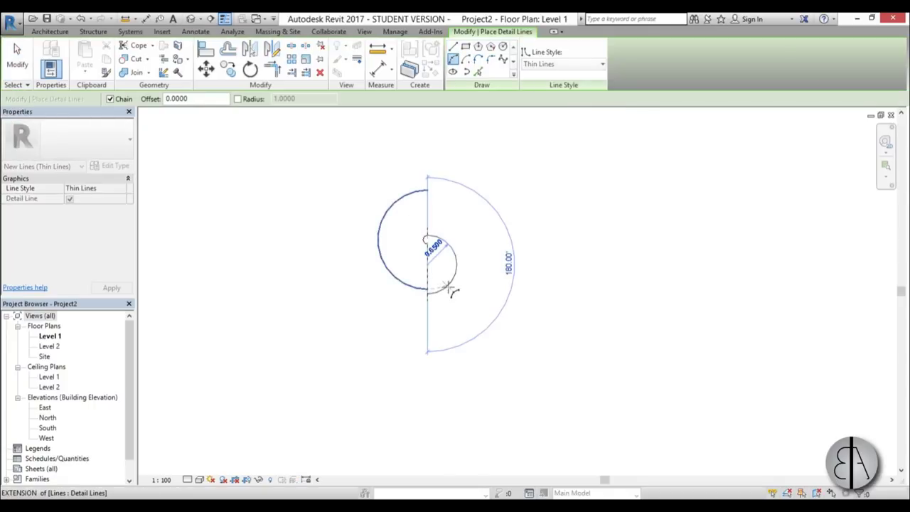
pyautogui.click(449, 285)
# - Draw a right-bulging outer detail arc of 1.65 m radius between the bottom and top ends of the vertical line
pyautogui.click(427, 338)
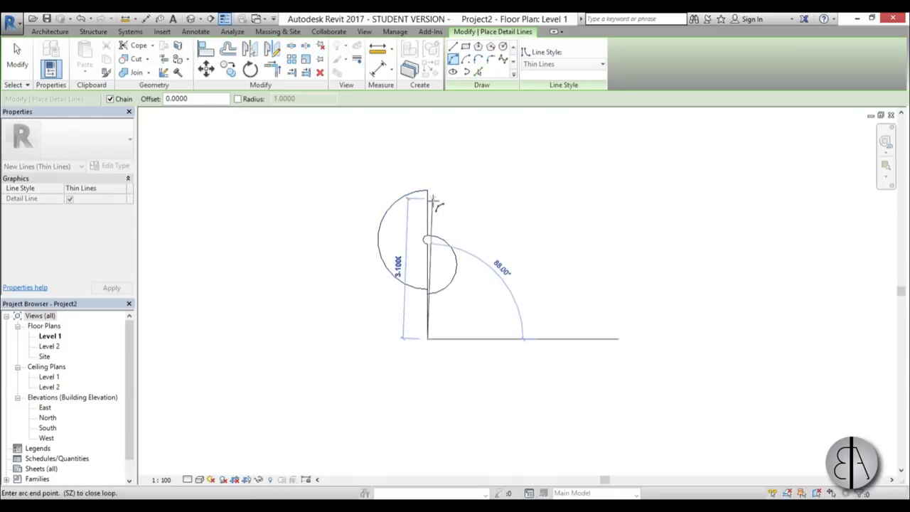
pyautogui.click(427, 190)
pyautogui.click(488, 239)
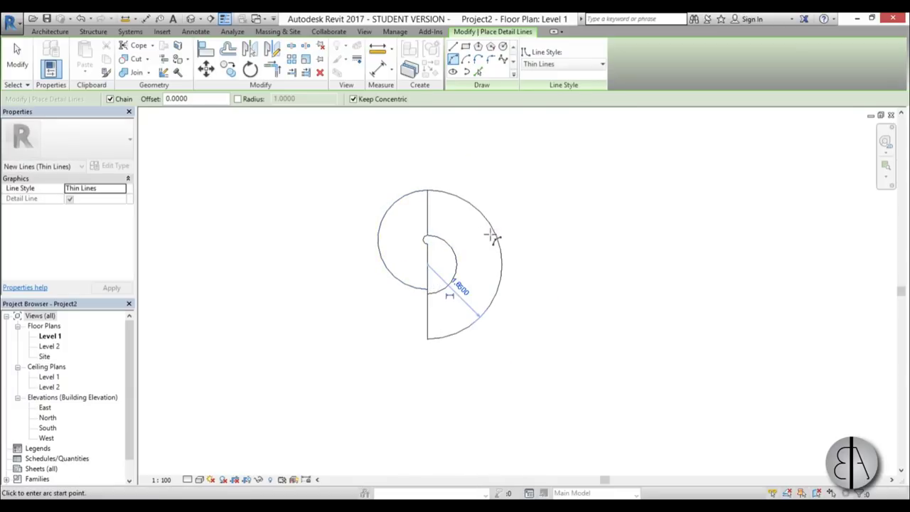
pyautogui.press('Escape')
pyautogui.press('Escape')
pyautogui.scroll(1, 444, 256)
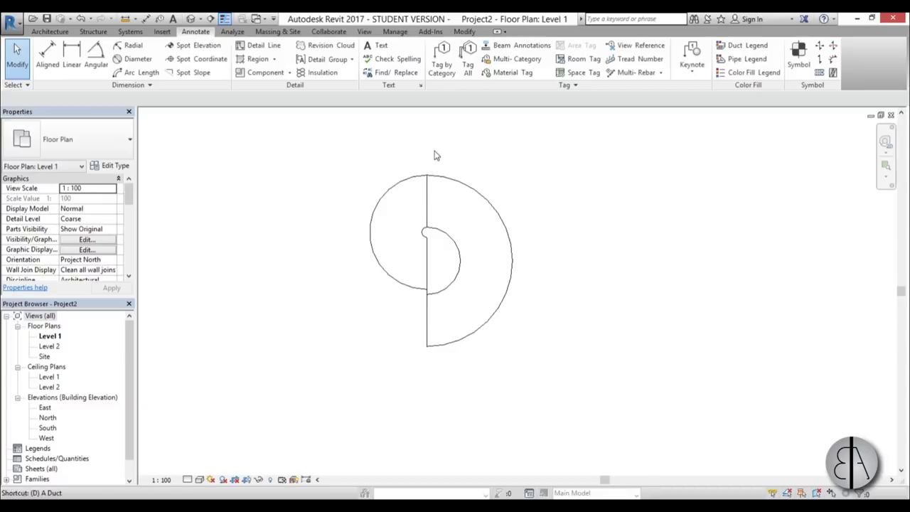
# - Draw a vertical detail line upward from the spiral's top end with a 0.1 m segment followed by one about 1 m long
pyautogui.press('l')
pyautogui.moveTo(444, 169); pyautogui.dragTo(447, 250, button='middle')
pyautogui.click(429, 256)
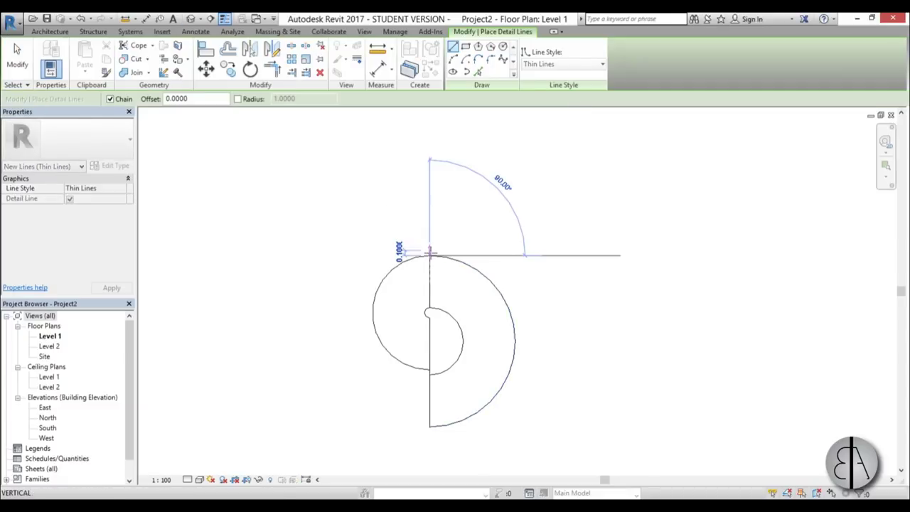
pyautogui.scroll(1, 429, 254)
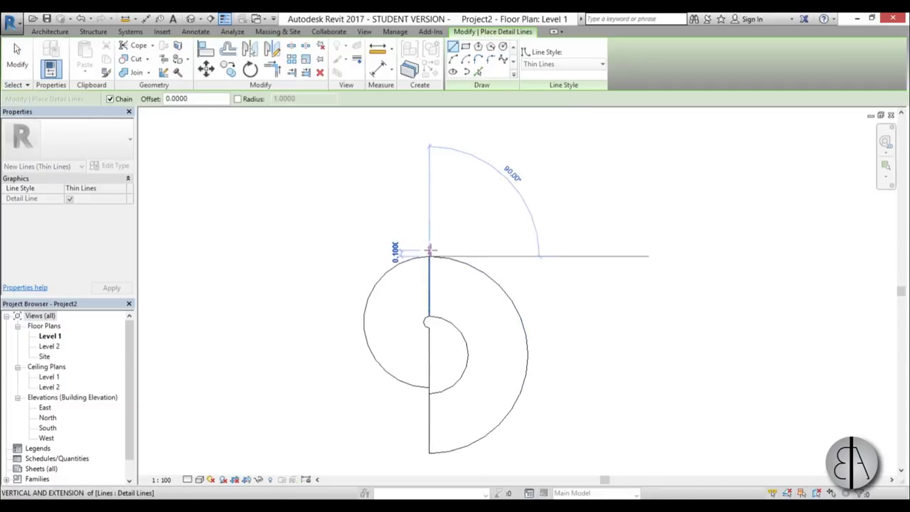
pyautogui.click(429, 191)
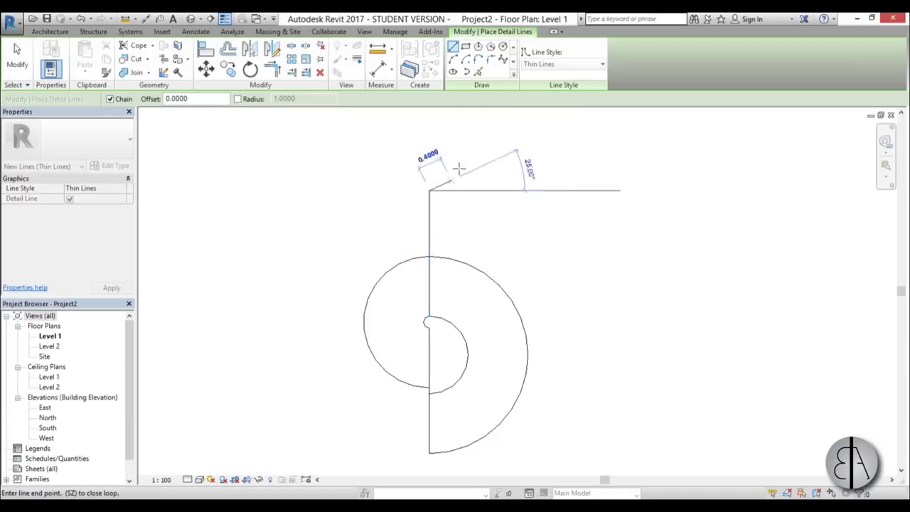
# - Draw a left-bulging outer semicircular arc between the vertical line's outer ends and an inner one of 1.2 m radius from the 0.1 m segment's end
pyautogui.click(452, 59)
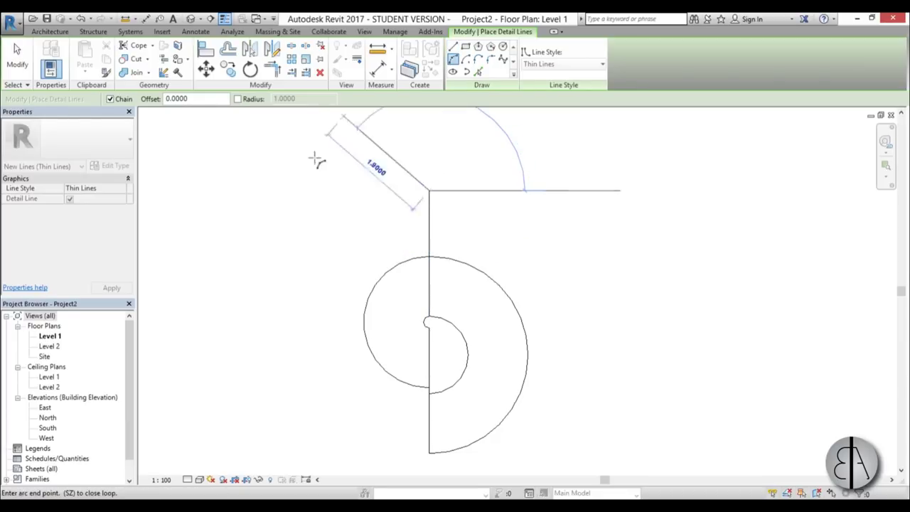
pyautogui.click(429, 452)
pyautogui.click(321, 344)
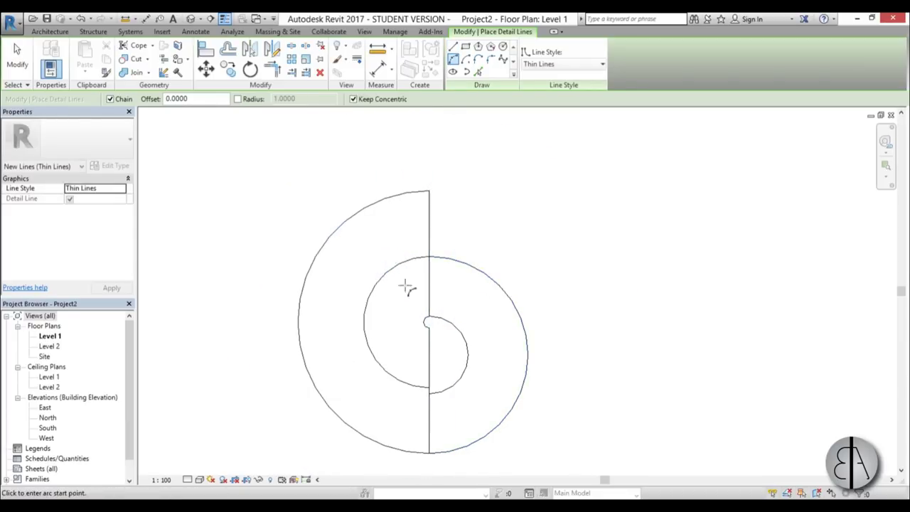
pyautogui.click(430, 252)
pyautogui.click(431, 390)
pyautogui.click(362, 341)
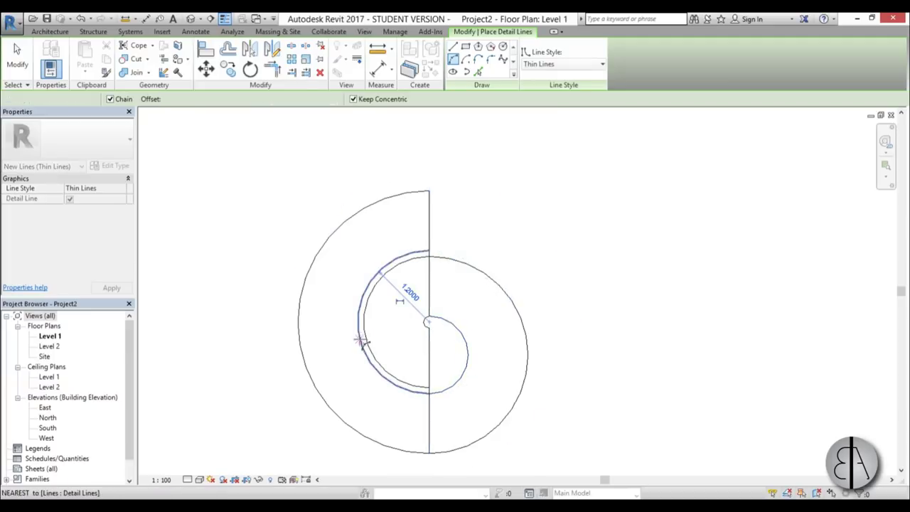
# - Extend the vertical detail line downward from the outer arc's lower end with a short gap segment followed by a longer segment
pyautogui.scroll(-3, 430, 317)
pyautogui.scroll(2, 416, 258)
pyautogui.click(453, 46)
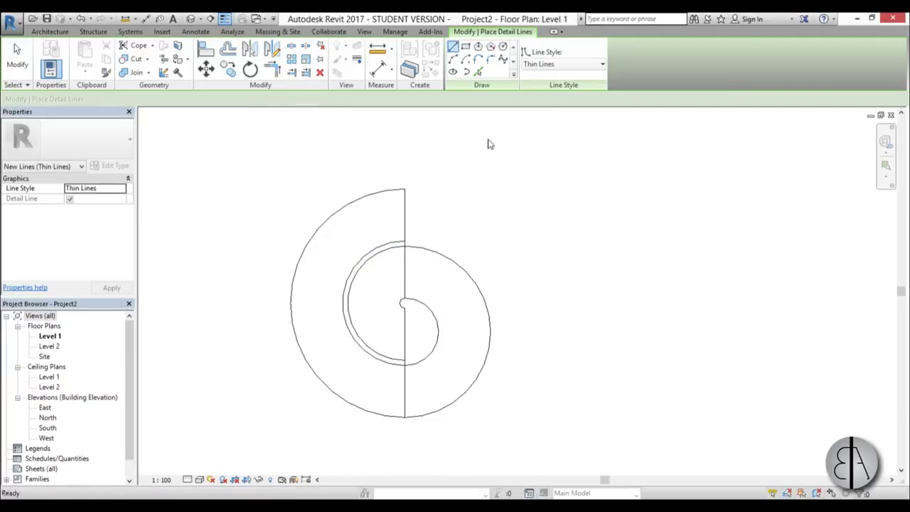
pyautogui.click(405, 416)
pyautogui.scroll(1, 404, 428)
pyautogui.scroll(-2, 403, 444)
pyautogui.moveTo(403, 451); pyautogui.dragTo(398, 329, button='middle')
pyautogui.click(400, 336)
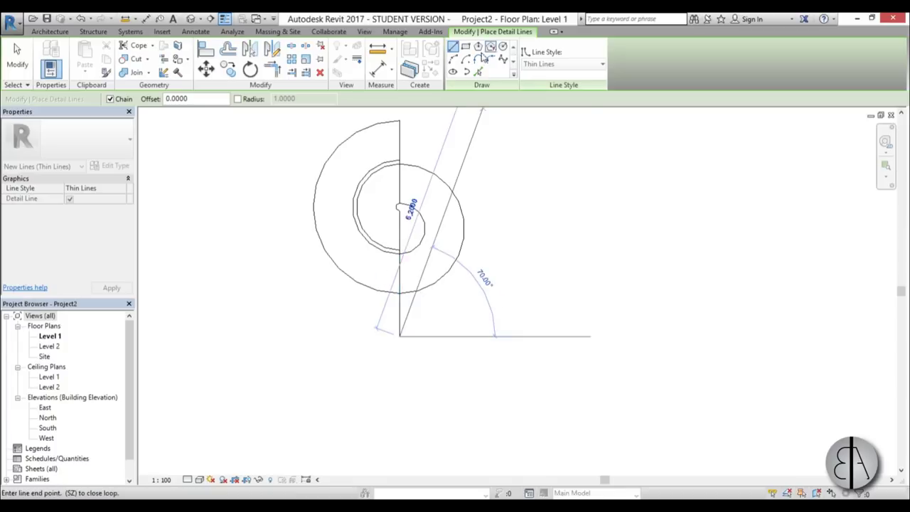
# - Draw outer and inner right-bulging semicircular detail arcs from the new lower segments' ends up to the ends of the left-hand arcs
pyautogui.click(452, 59)
pyautogui.click(399, 121)
pyautogui.click(500, 192)
pyautogui.click(399, 160)
pyautogui.click(399, 297)
pyautogui.click(466, 242)
pyautogui.moveTo(477, 242); pyautogui.dragTo(452, 311, button='middle')
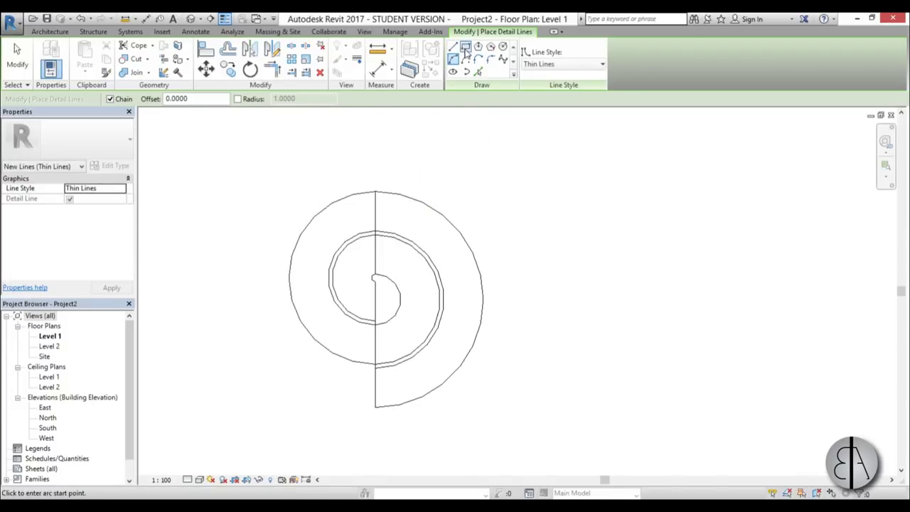
# - Extend the vertical detail line upward from the outer arc's top end with a short gap segment followed by one about 1 m long
pyautogui.click(453, 46)
pyautogui.click(376, 190)
pyautogui.scroll(2, 375, 190)
pyautogui.click(375, 184)
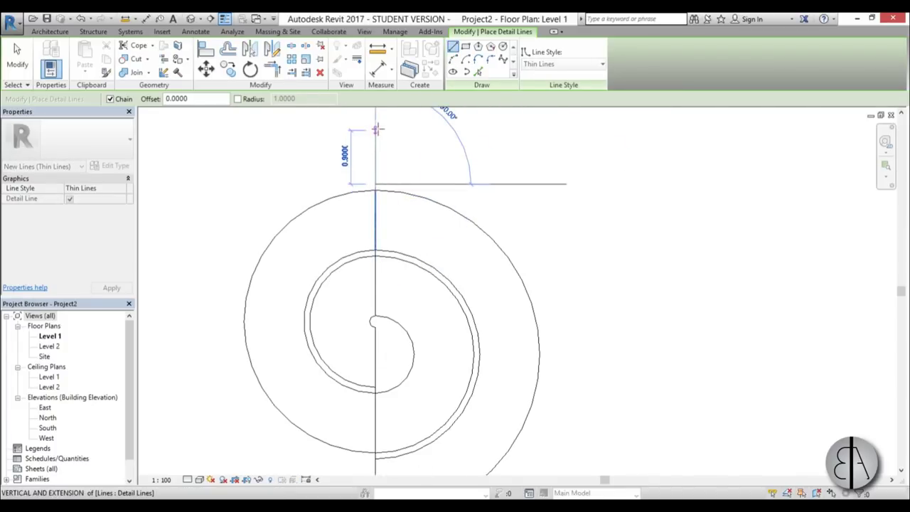
pyautogui.click(376, 129)
pyautogui.scroll(-2, 377, 130)
# - Draw outer and inner left-bulging semicircular detail arcs from the upper segments' ends down to the lower ends of the right-hand arcs
pyautogui.click(453, 59)
pyautogui.click(375, 125)
pyautogui.click(375, 349)
pyautogui.click(264, 236)
pyautogui.click(375, 314)
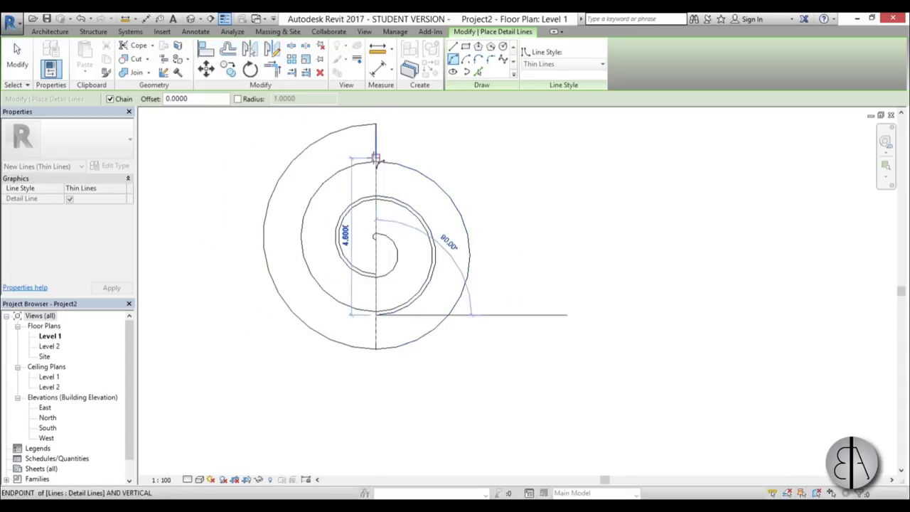
pyautogui.click(376, 158)
pyautogui.press('Escape')
pyautogui.press('Escape')
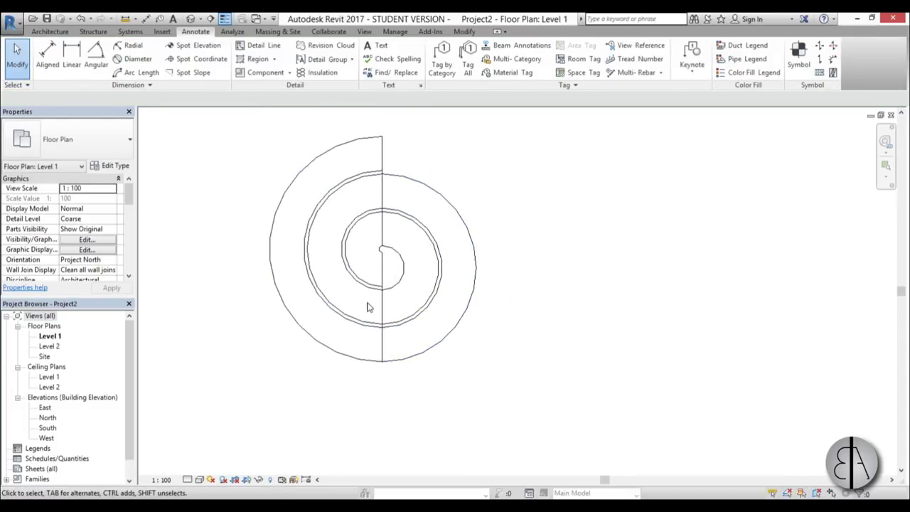
# - Delete the vertical helper lines above and below the spiral's center, keeping only the innermost vertical line
pyautogui.scroll(2, 369, 149)
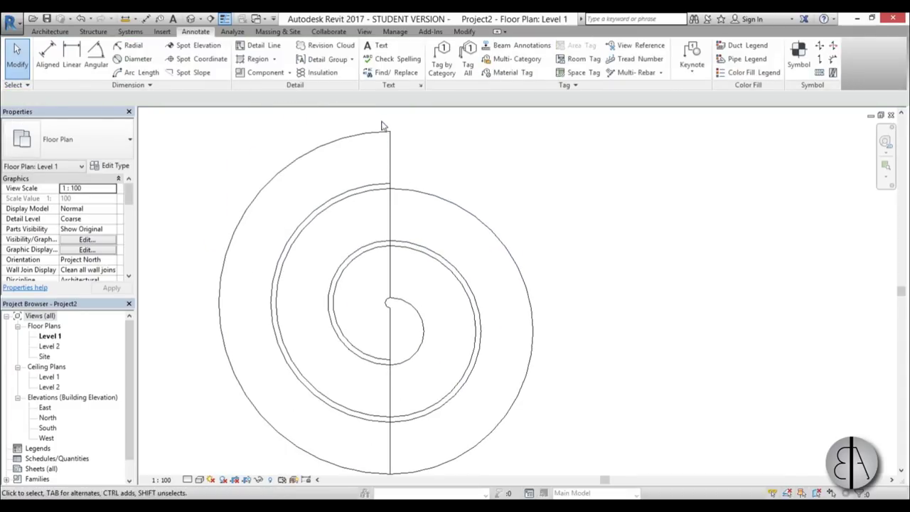
pyautogui.moveTo(381, 125); pyautogui.dragTo(395, 306)
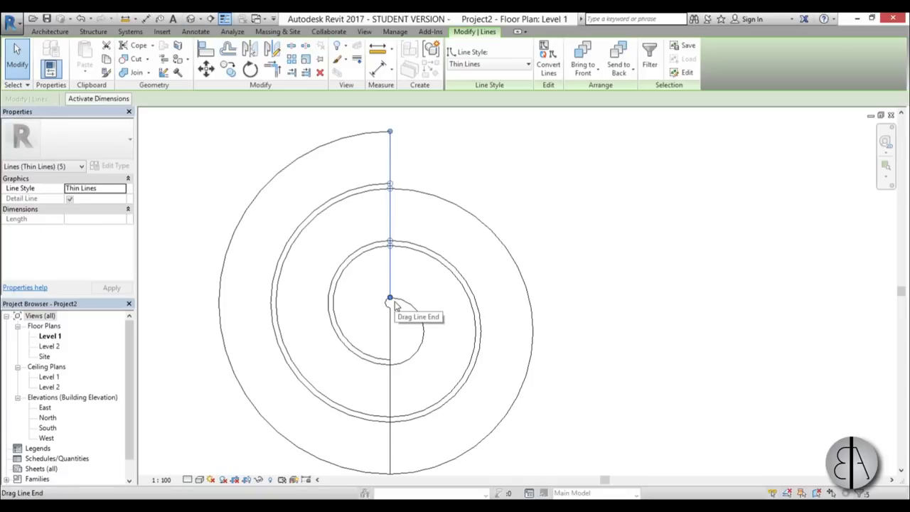
pyautogui.press('Escape')
pyautogui.moveTo(385, 350)
pyautogui.mouseDown()
pyautogui.moveTo(406, 486)
pyautogui.moveTo(400, 479)
pyautogui.mouseUp()
pyautogui.press('Escape')
pyautogui.scroll(1, 390, 139)
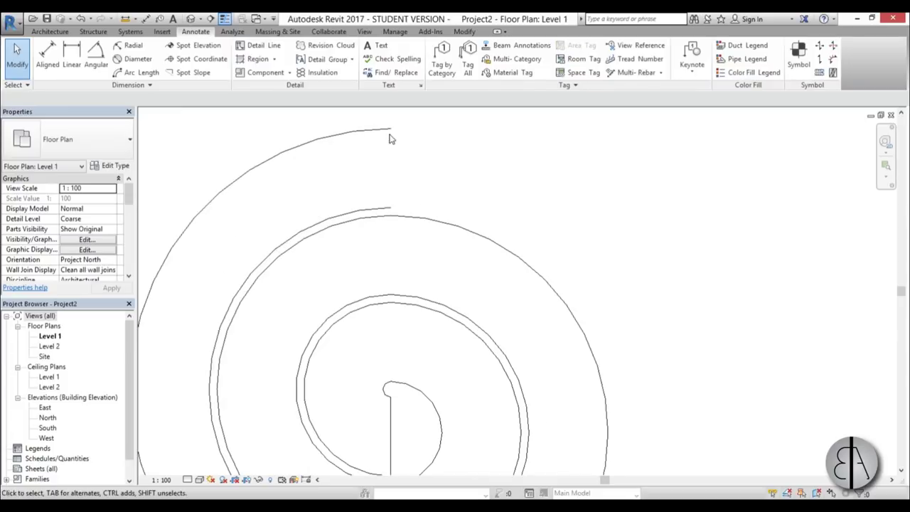
# - Close the spiral's outer mouth with a vertical detail line between the top ends of the inner and outer left arcs
pyautogui.press('l')
pyautogui.click(390, 207)
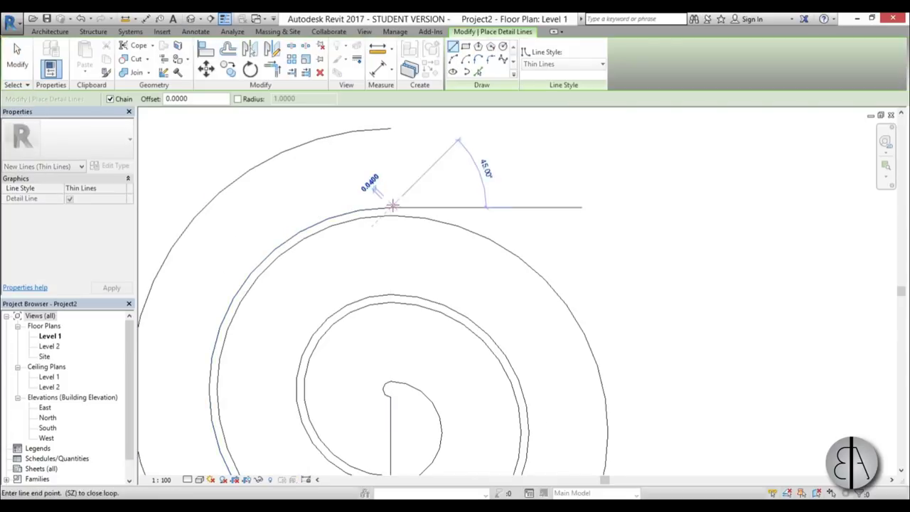
pyautogui.click(390, 129)
pyautogui.press('Escape')
pyautogui.press('Escape')
pyautogui.scroll(-3, 449, 237)
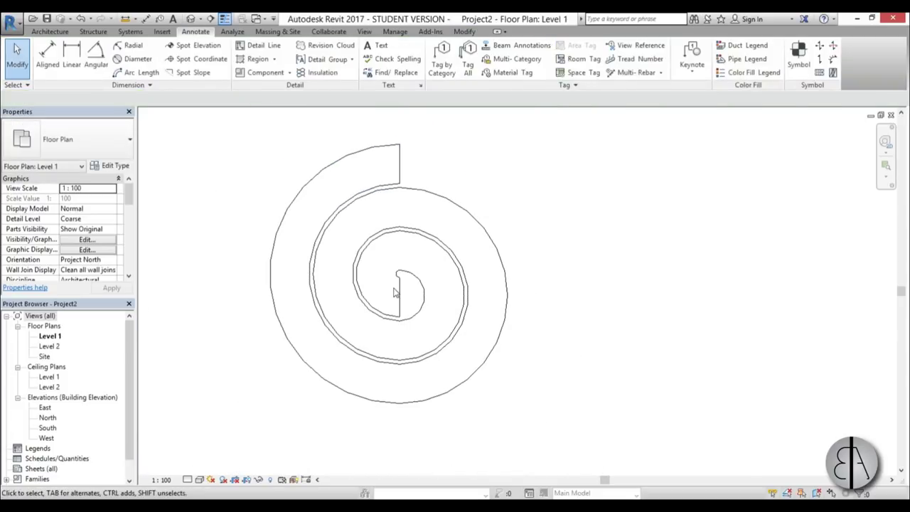
pyautogui.scroll(-1, 420, 226)
pyautogui.moveTo(420, 222); pyautogui.dragTo(419, 232, button='middle')
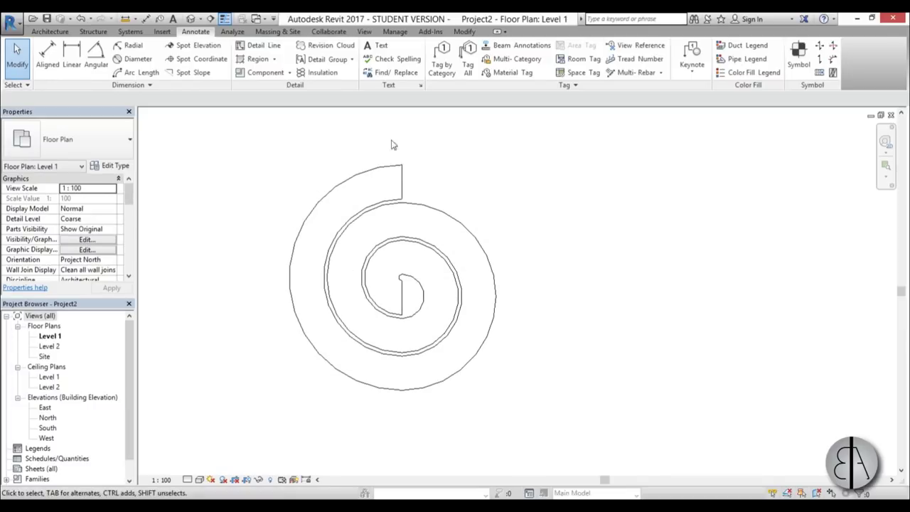
pyautogui.moveTo(368, 147); pyautogui.dragTo(362, 160, button='middle')
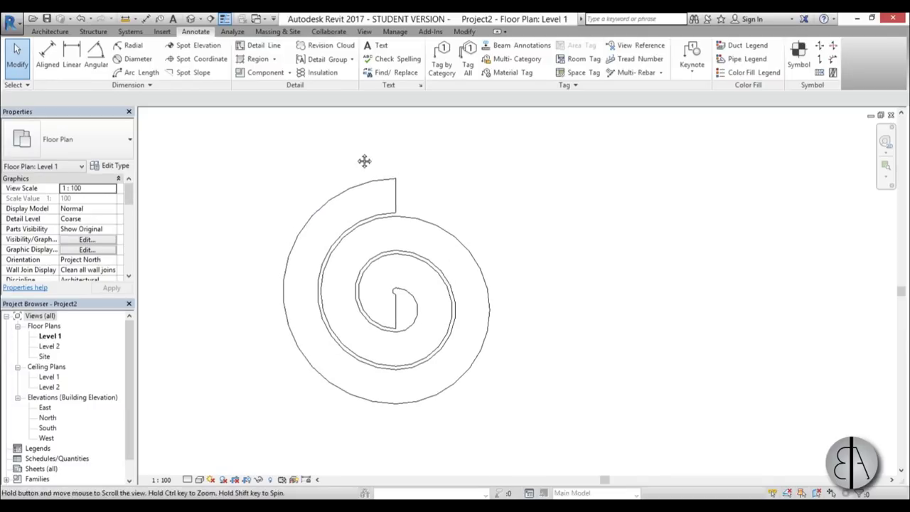
pyautogui.scroll(3, 354, 204)
pyautogui.scroll(-2, 387, 196)
pyautogui.moveTo(386, 210); pyautogui.dragTo(384, 211, button='middle')
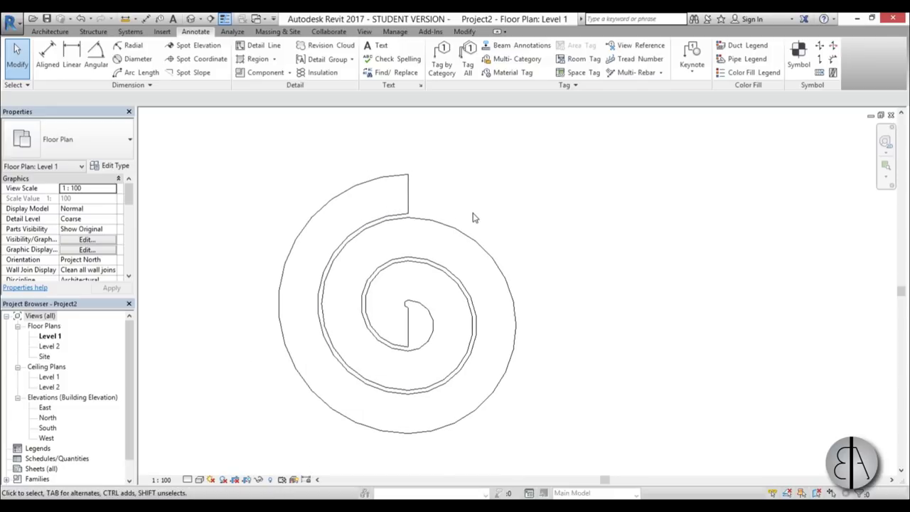
# - Draw a vertical detail line upward from the closed outer end with a segment of about 0.1 m followed by one about 1 m long
pyautogui.press('d')
pyautogui.press('l')
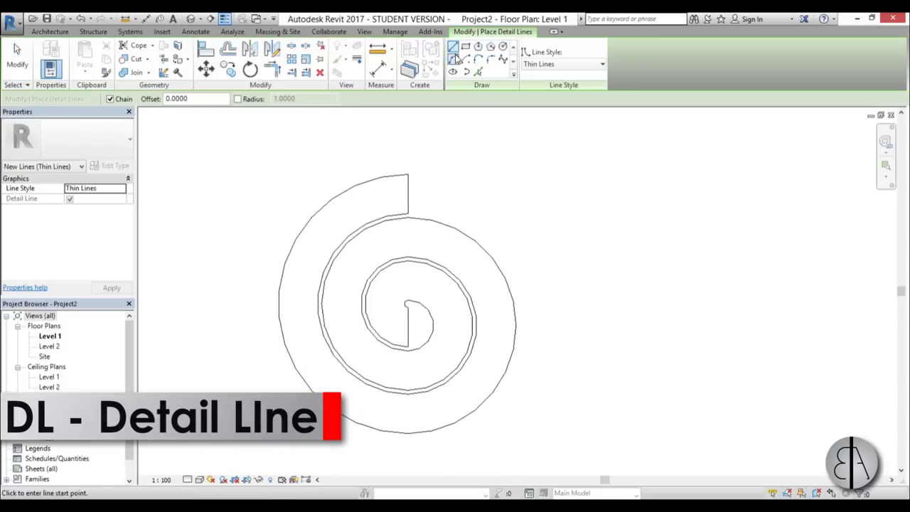
pyautogui.scroll(3, 408, 167)
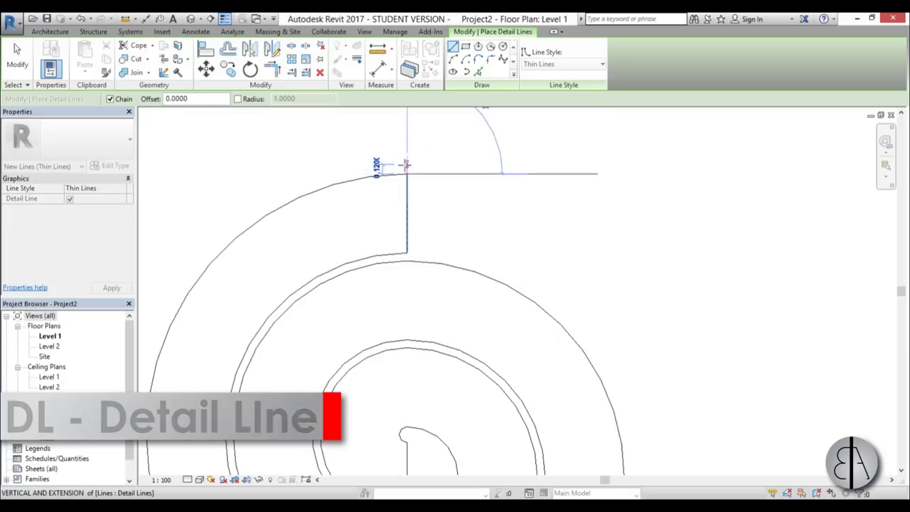
pyautogui.click(405, 171)
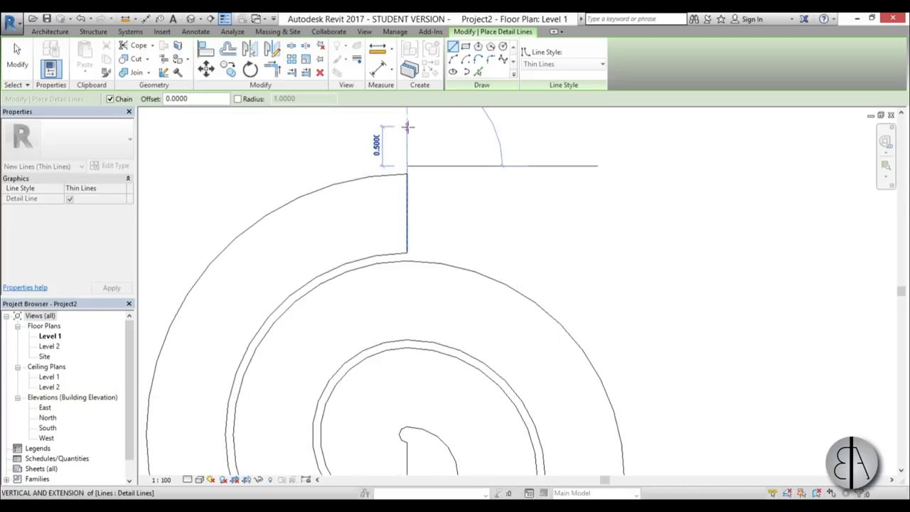
pyautogui.scroll(-2, 411, 231)
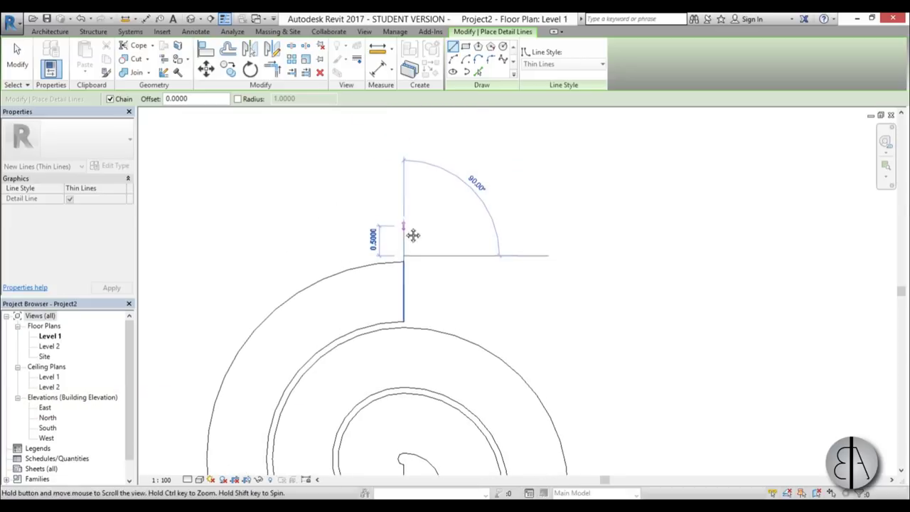
pyautogui.click(404, 194)
pyautogui.scroll(-2, 403, 193)
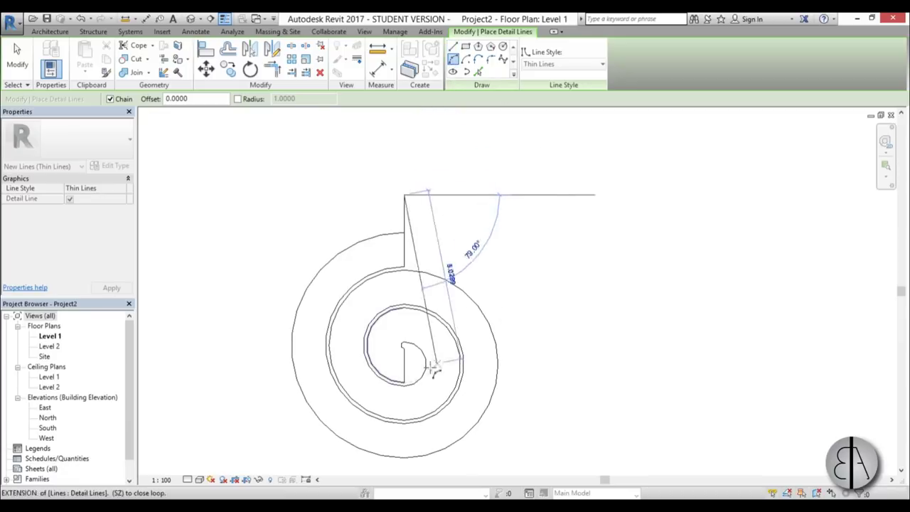
# - Draw right-bulging arcs of 2.75 m and 1.75 m radius from the upper segments' ends to the lower and upper ends of the innermost vertical line
pyautogui.scroll(3, 410, 386)
pyautogui.click(400, 379)
pyautogui.scroll(-2, 443, 319)
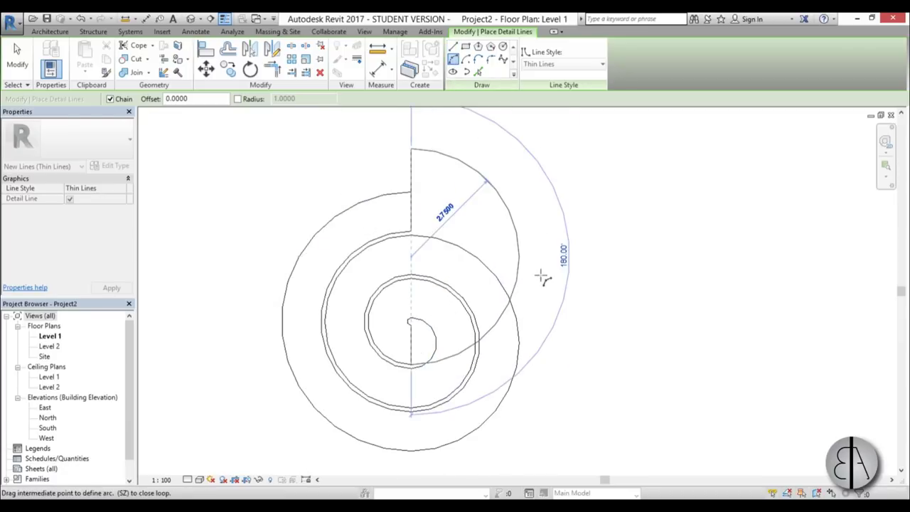
pyautogui.click(541, 276)
pyautogui.click(410, 192)
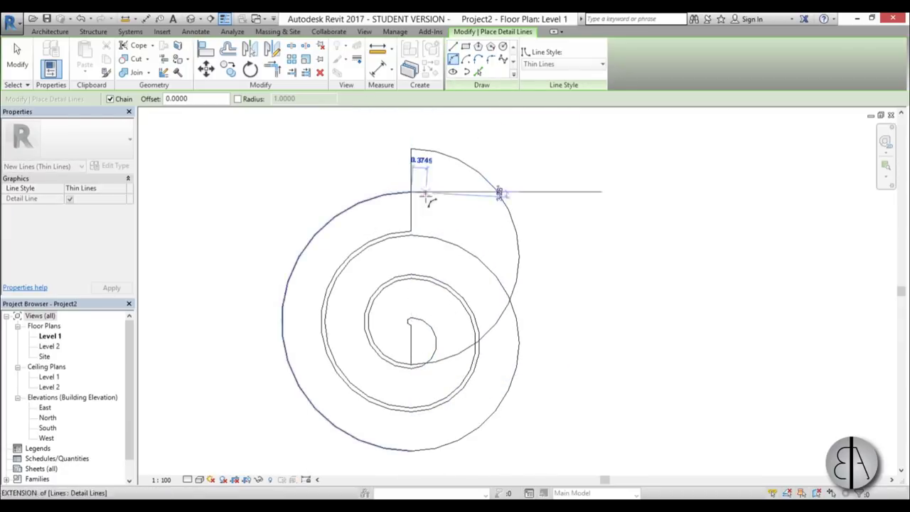
pyautogui.click(412, 191)
pyautogui.click(410, 323)
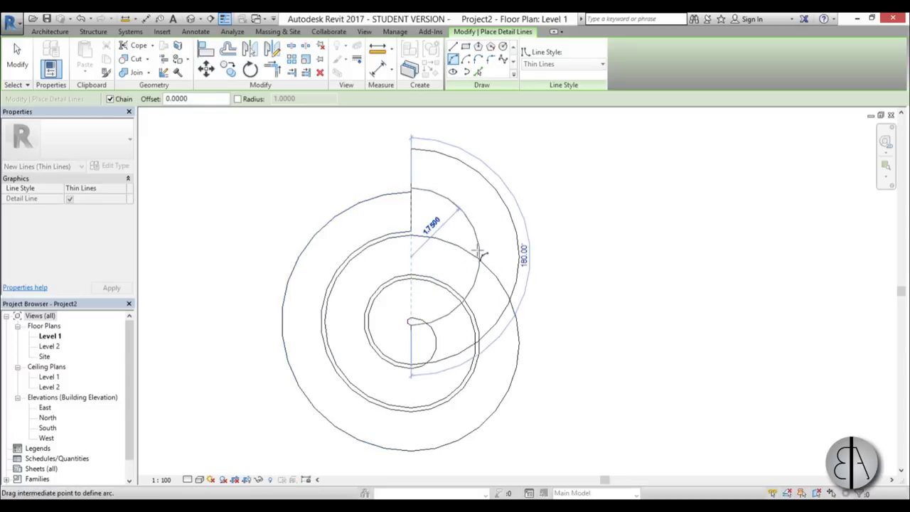
pyautogui.click(480, 252)
# - Draw a vertical detail line downward from the outer turn's bottom point with a 0.1 m segment followed by a 1 m segment
pyautogui.click(453, 48)
pyautogui.moveTo(427, 448); pyautogui.dragTo(434, 337, button='middle')
pyautogui.click(417, 341)
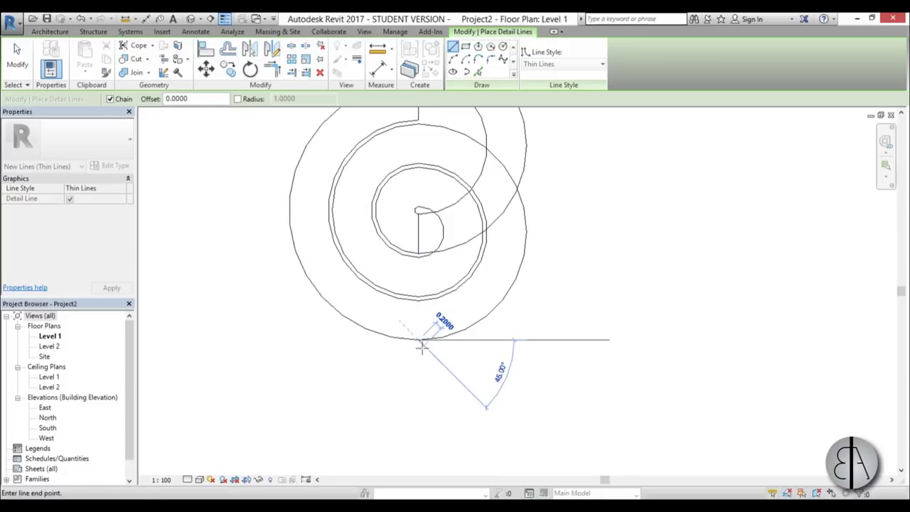
pyautogui.scroll(2, 421, 344)
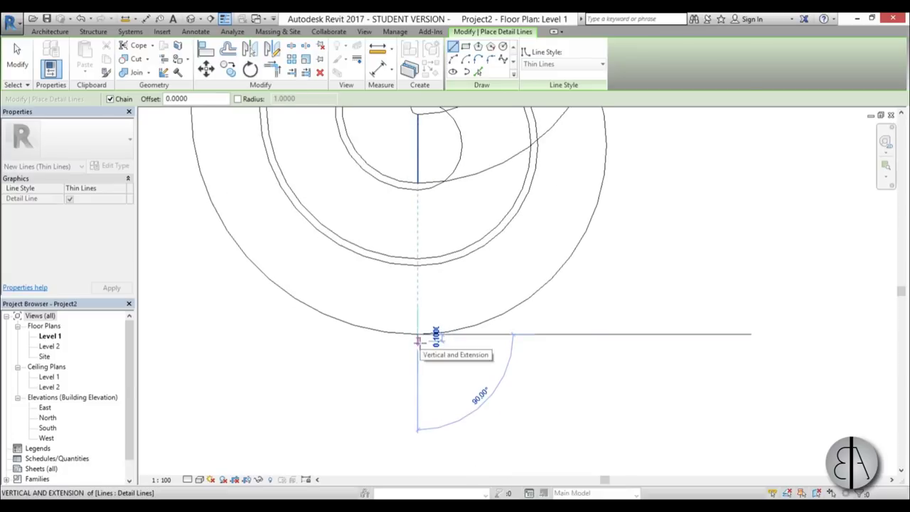
pyautogui.scroll(-2, 417, 363)
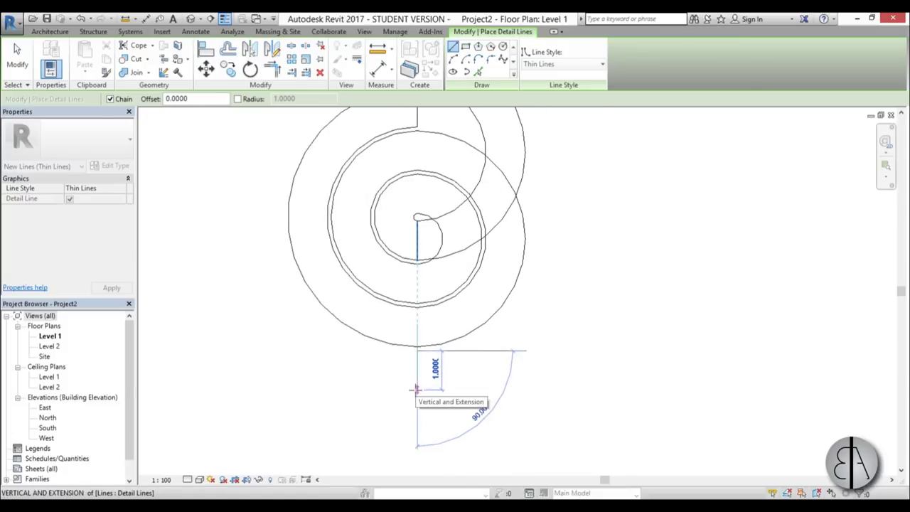
pyautogui.scroll(-2, 416, 388)
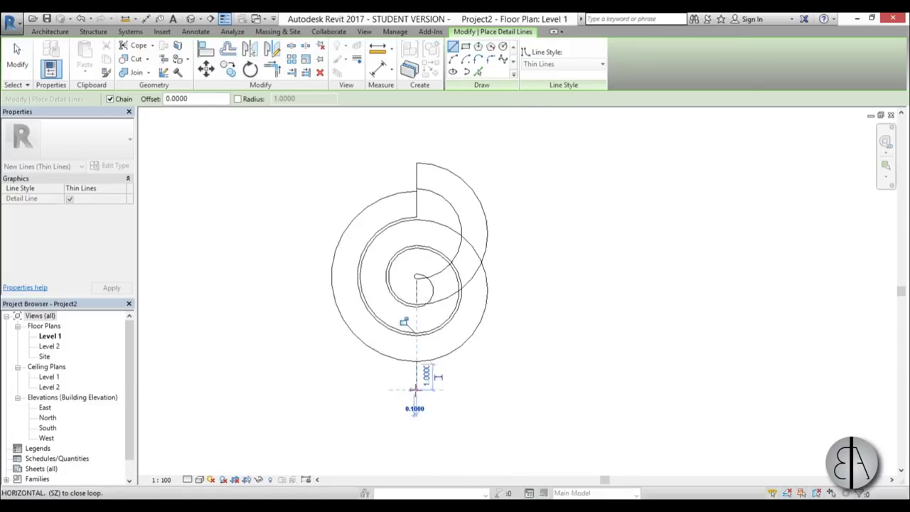
# - Draw outer and inner left-bulging semicircular detail arcs joining the lower segments' ends to the top ends of the two newest right-hand arcs
pyautogui.click(453, 60)
pyautogui.click(306, 257)
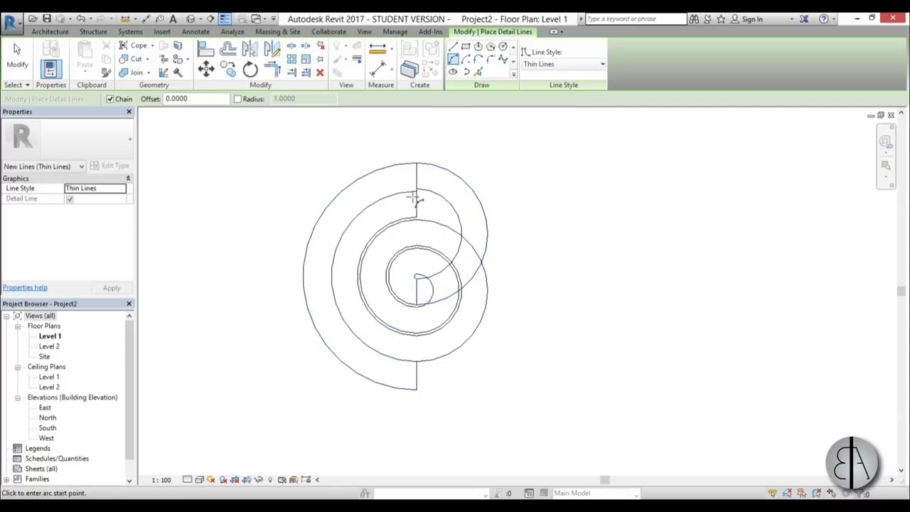
pyautogui.click(417, 188)
pyautogui.click(416, 366)
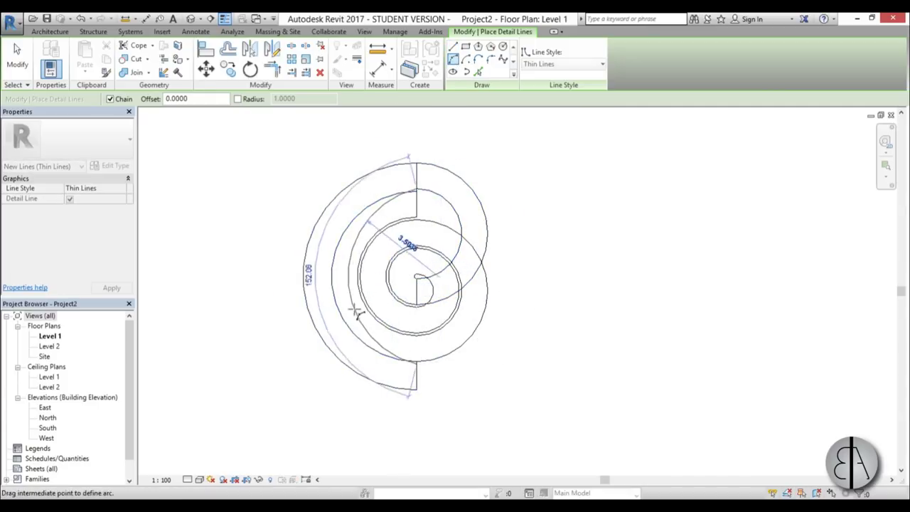
pyautogui.click(488, 298)
pyautogui.scroll(2, 490, 298)
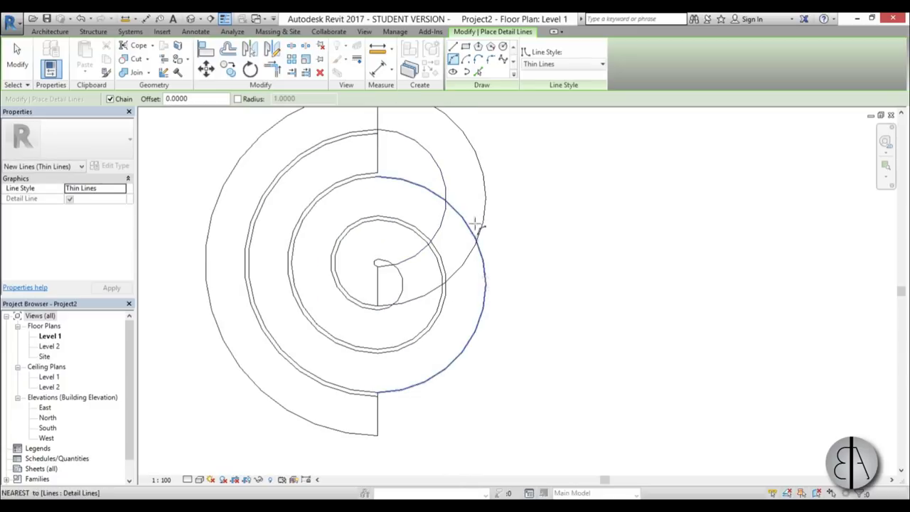
# - Draw a horizontal detail line outward from the outer right-hand arc's rightmost point, with a 0.1 m segment followed by one about 1 m long
pyautogui.click(486, 286)
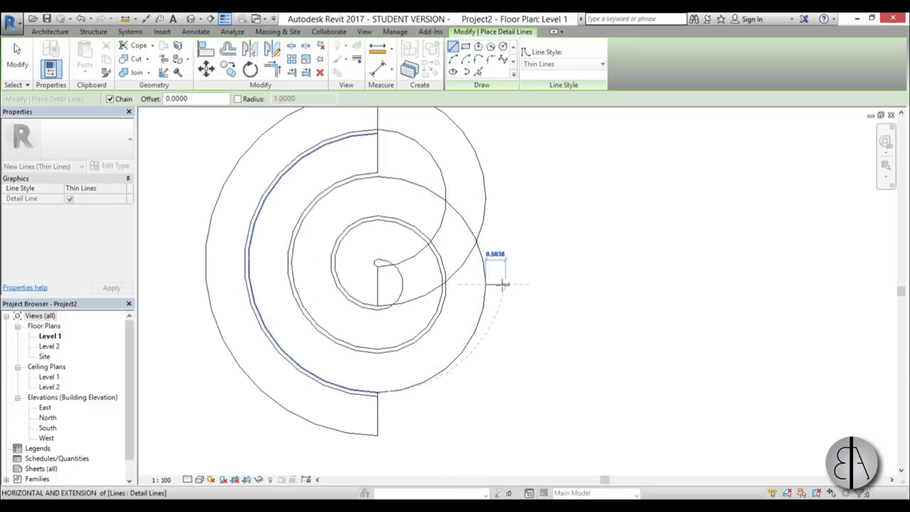
pyautogui.scroll(1, 489, 284)
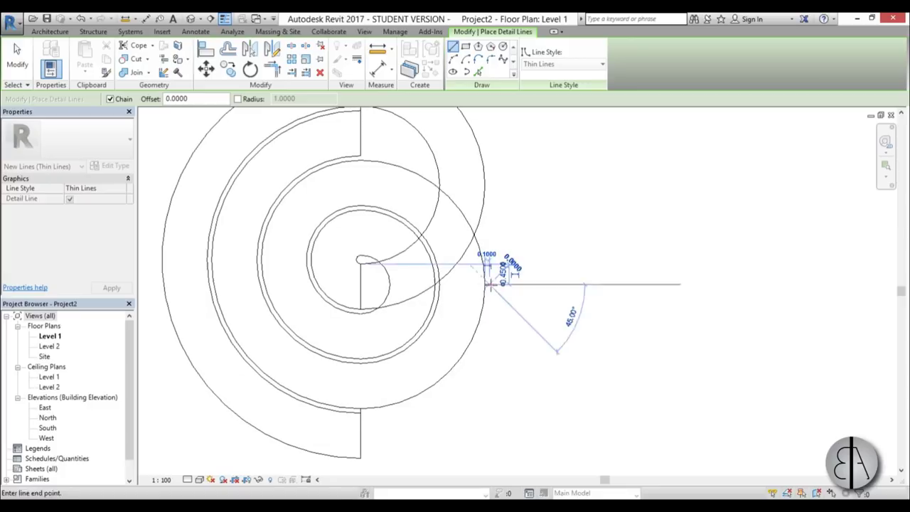
pyautogui.click(533, 284)
# - Draw two concentric quarter-circle detail arcs, the inner of 2.85 m radius, joining the bottom vertical segment's ends to the new horizontal segment's ends
pyautogui.click(453, 59)
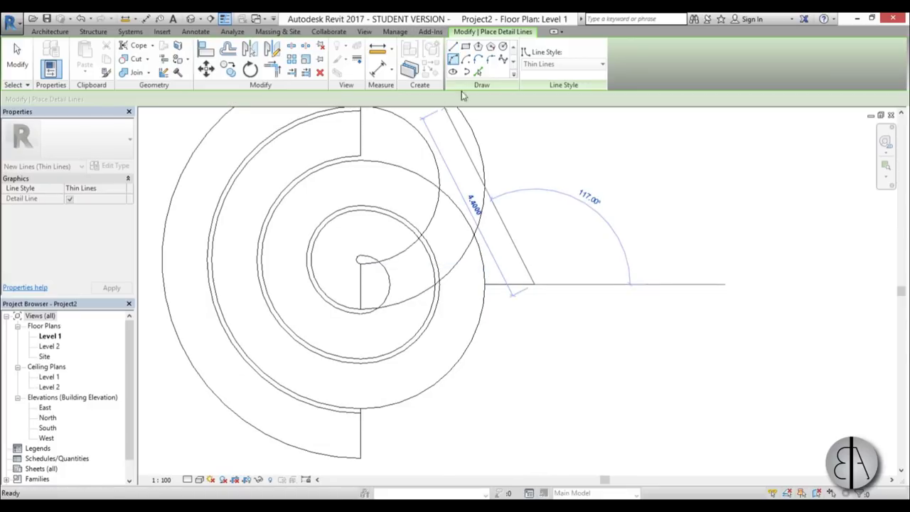
pyautogui.click(360, 412)
pyautogui.click(488, 284)
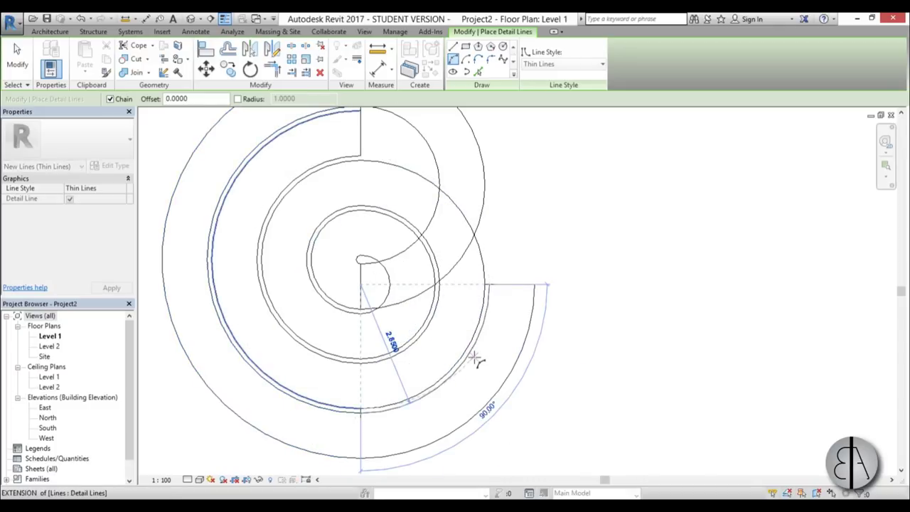
pyautogui.click(477, 357)
pyautogui.press('Escape')
pyautogui.press('Escape')
# - Delete the 0.1 m horizontal segment and the vertical connecting lines crossing the outer turn at its bottom and top
pyautogui.moveTo(496, 298); pyautogui.dragTo(497, 297)
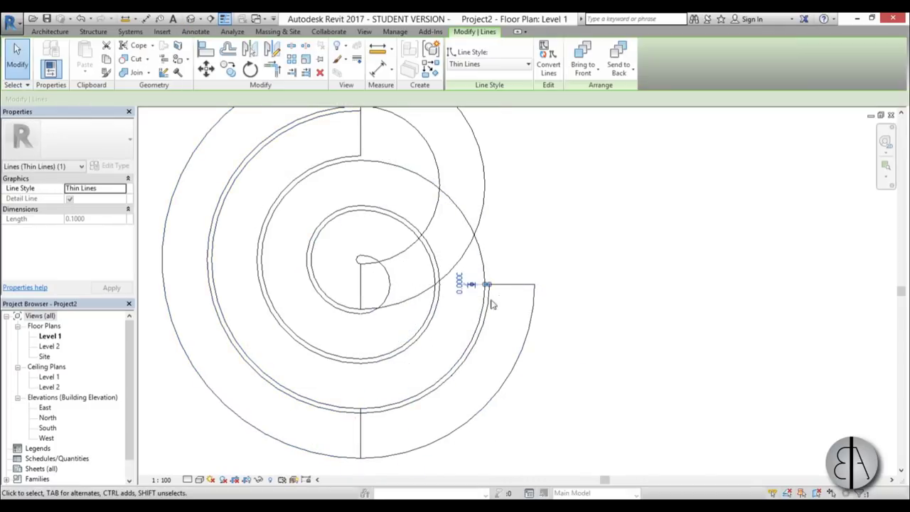
pyautogui.press('Delete')
pyautogui.moveTo(374, 479); pyautogui.dragTo(373, 479)
pyautogui.press('Delete')
pyautogui.scroll(-1, 381, 406)
pyautogui.moveTo(381, 407); pyautogui.dragTo(390, 455, button='middle')
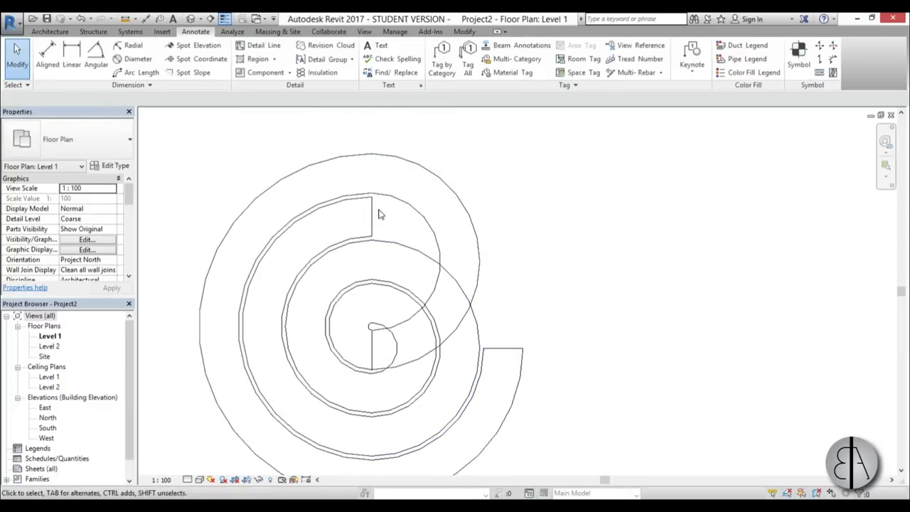
# - Start a Generic 150mm floor on Level 1 and pick the innermost vertical line, the small central arcs and the innermost left-hand arcs as boundary
pyautogui.scroll(-3, 381, 363)
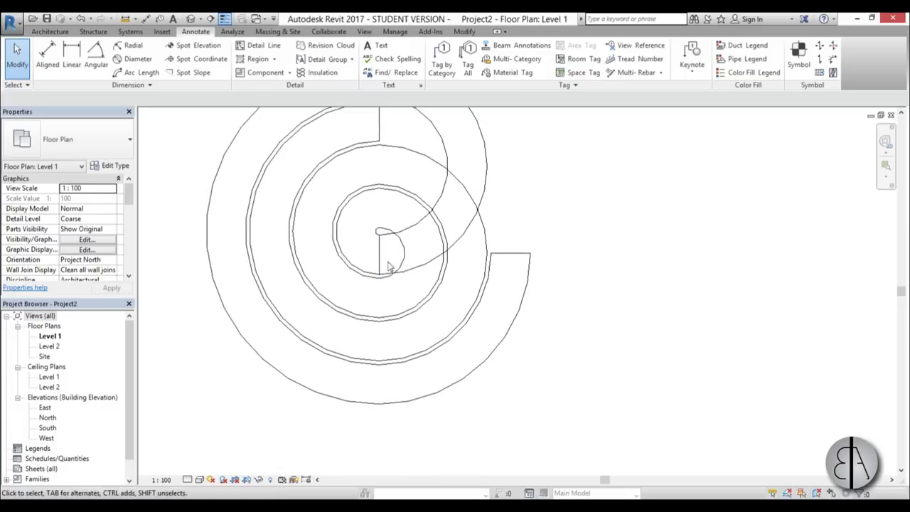
pyautogui.moveTo(441, 262); pyautogui.dragTo(467, 314, button='middle')
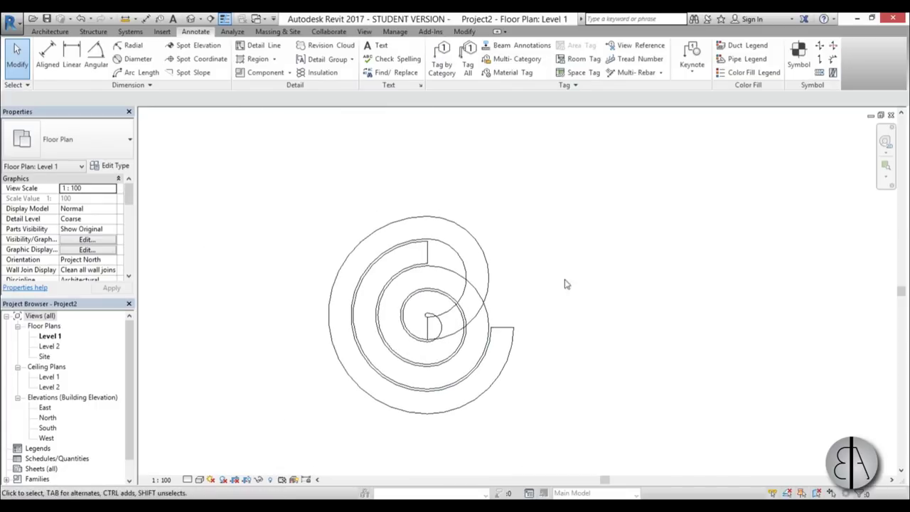
pyautogui.moveTo(446, 378); pyautogui.dragTo(434, 370, button='middle')
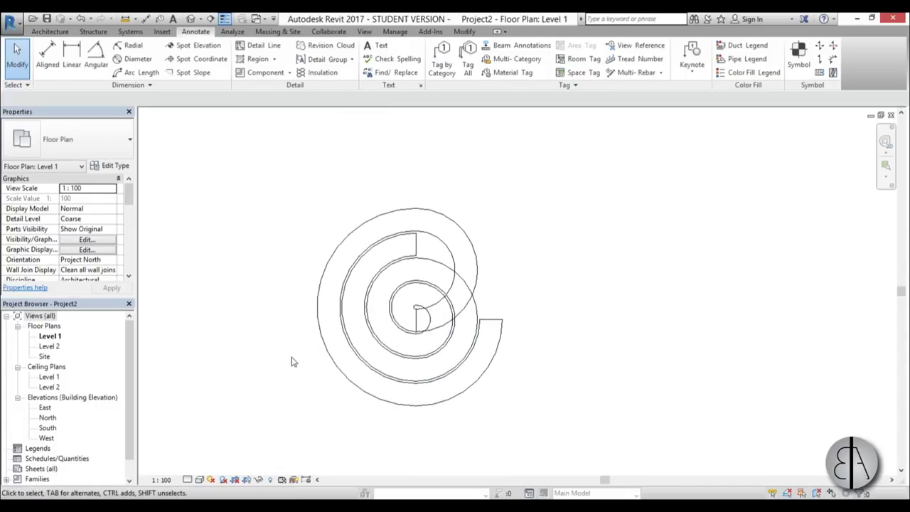
pyautogui.click(47, 32)
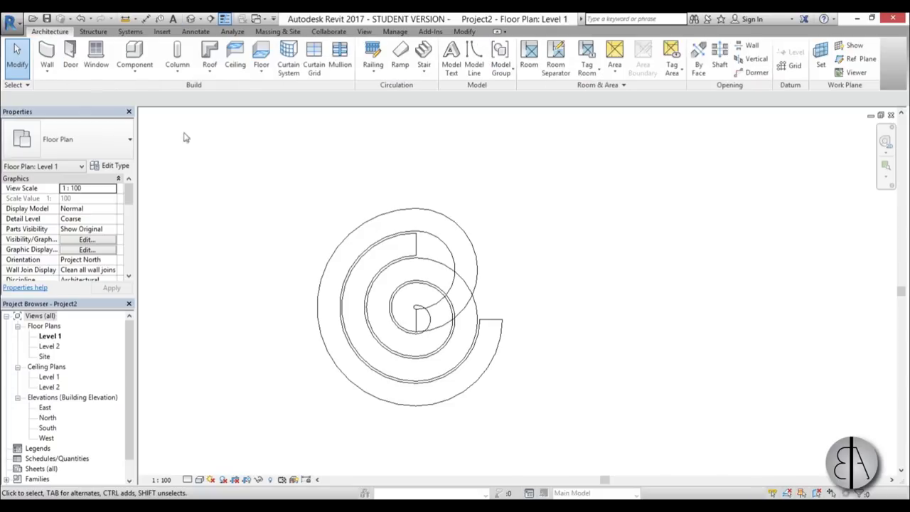
pyautogui.click(270, 47)
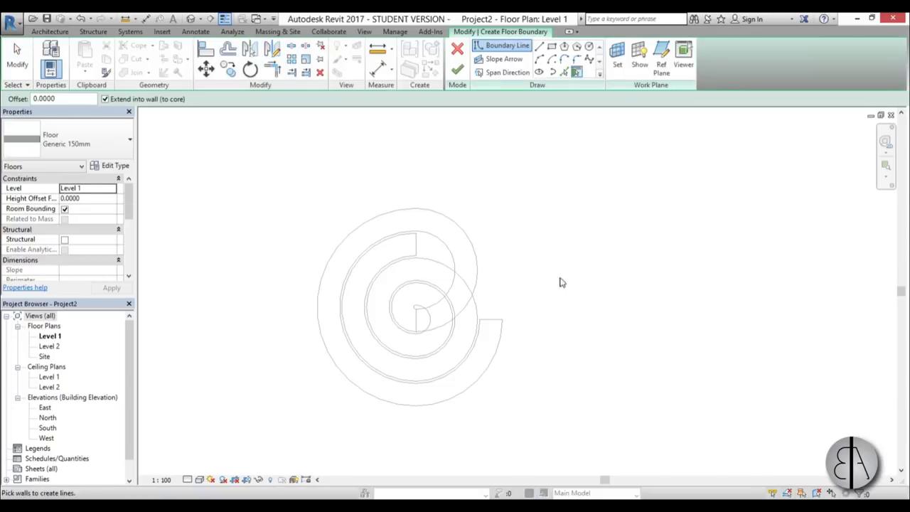
pyautogui.scroll(2, 427, 281)
pyautogui.moveTo(416, 293); pyautogui.dragTo(414, 268, button='middle')
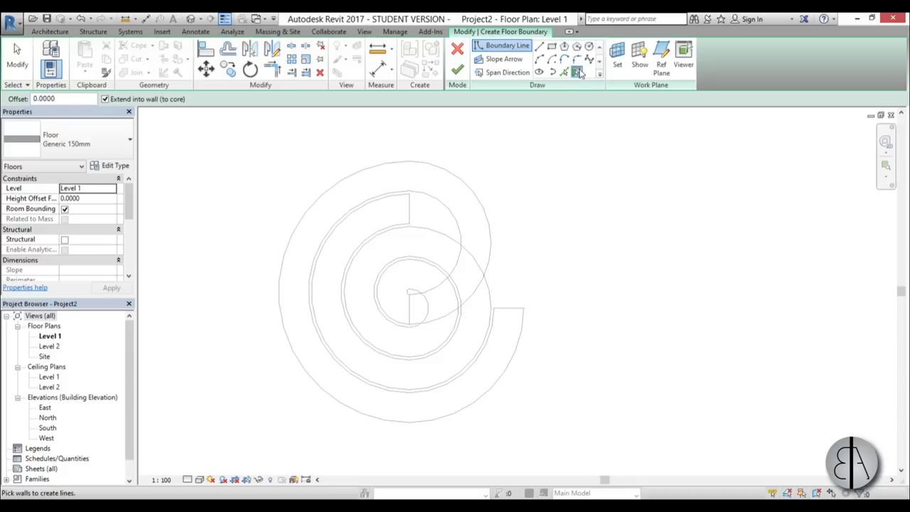
pyautogui.click(564, 73)
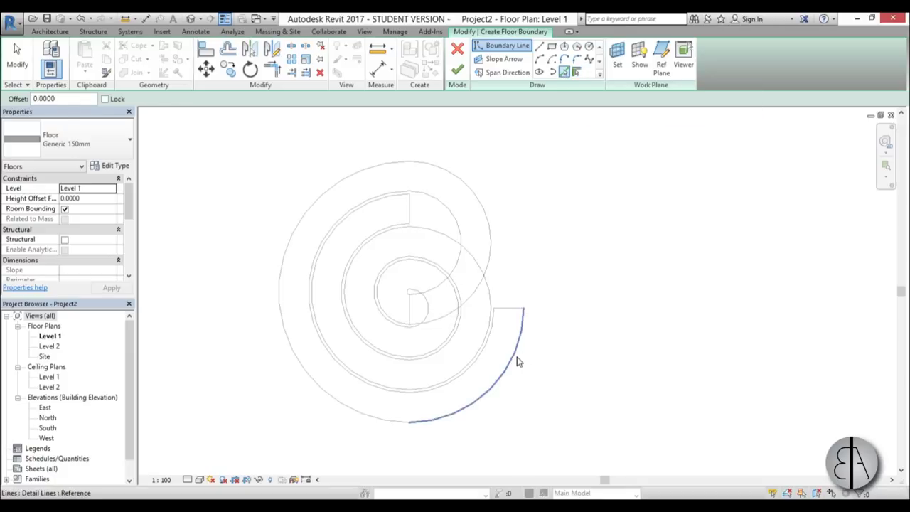
pyautogui.scroll(1, 515, 330)
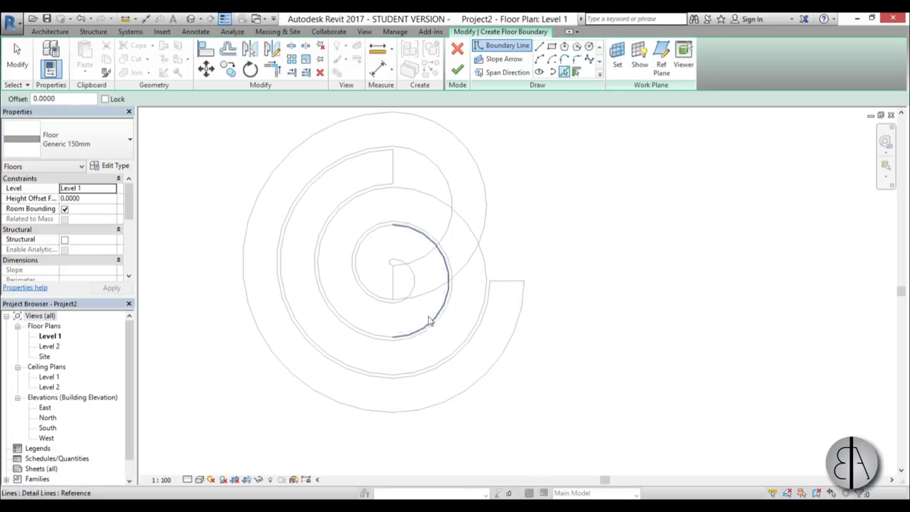
pyautogui.scroll(2, 429, 321)
pyautogui.click(404, 285)
pyautogui.click(402, 249)
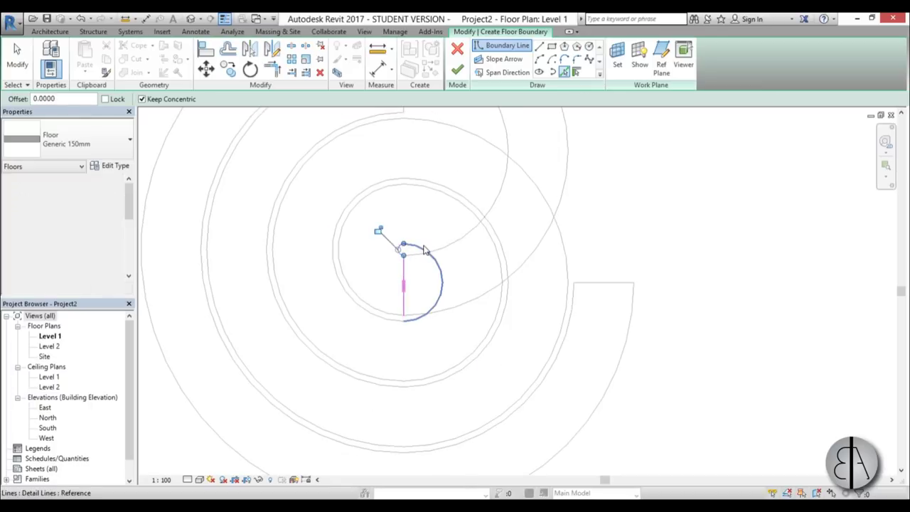
pyautogui.click(387, 316)
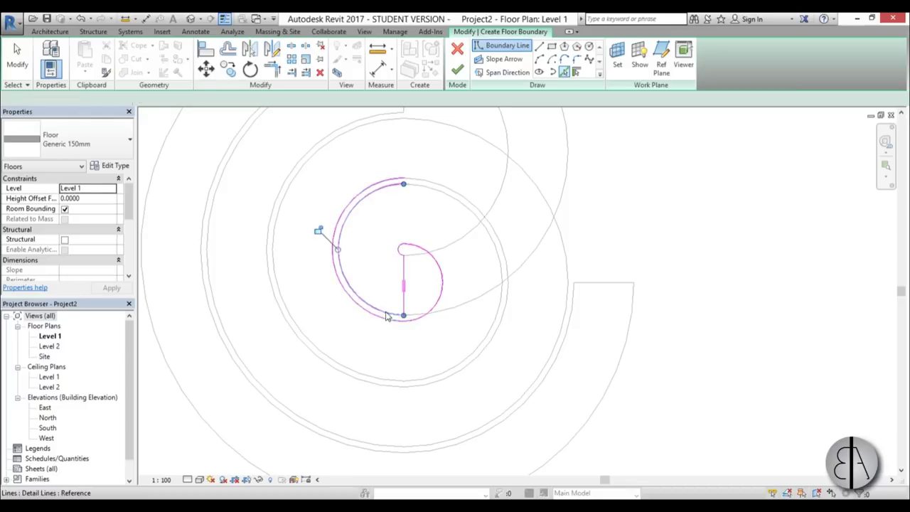
# - Pick the remaining right-hand and left-hand arcs of the inner spiral and its upper vertical end line as floor boundary
pyautogui.click(434, 186)
pyautogui.click(457, 131)
pyautogui.scroll(-2, 416, 193)
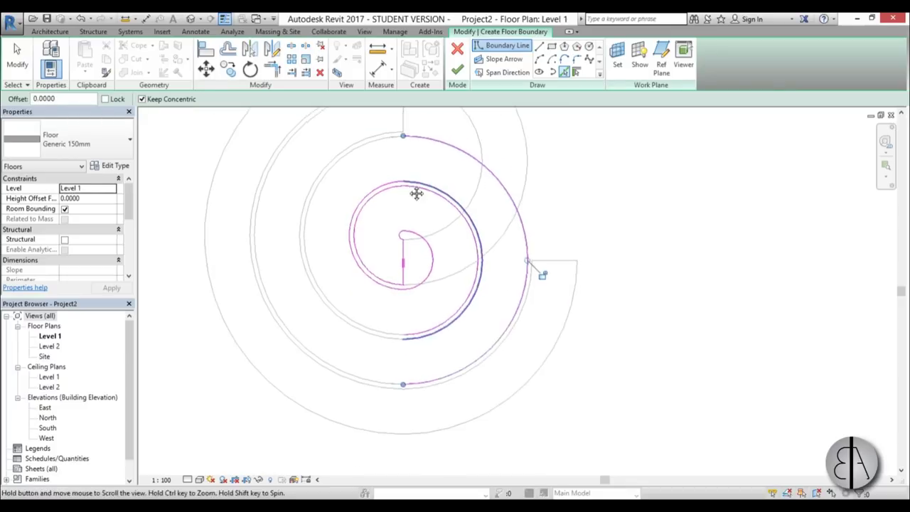
pyautogui.click(400, 351)
pyautogui.click(389, 395)
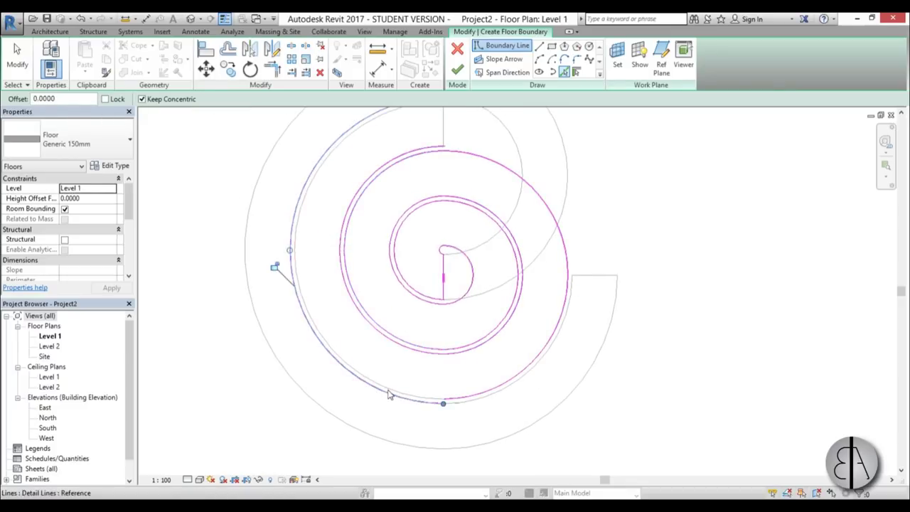
pyautogui.click(392, 389)
pyautogui.moveTo(427, 138); pyautogui.dragTo(422, 224, button='middle')
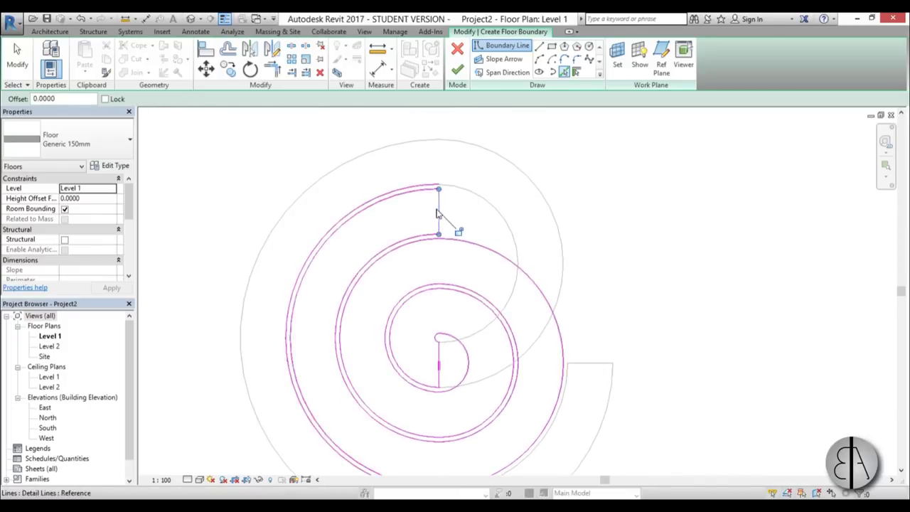
# - Delete the surplus outer left-hand boundary arc that runs just outside the upper vertical end line
pyautogui.scroll(2, 425, 177)
pyautogui.press('Escape')
pyautogui.click(419, 196)
pyautogui.press('Delete')
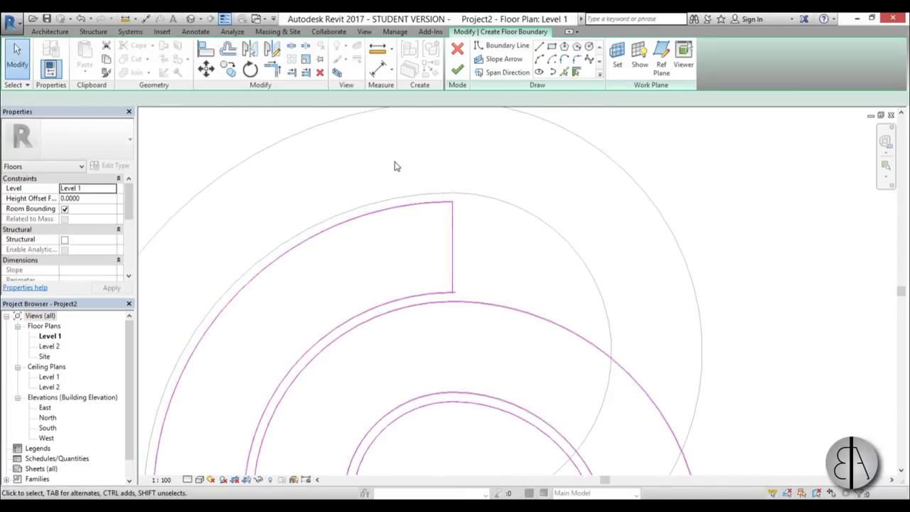
# - Finish the inner spiral floor sketch and inspect the resulting floor in the 3D view
pyautogui.scroll(-5, 401, 174)
pyautogui.scroll(2, 378, 325)
pyautogui.scroll(-2, 398, 321)
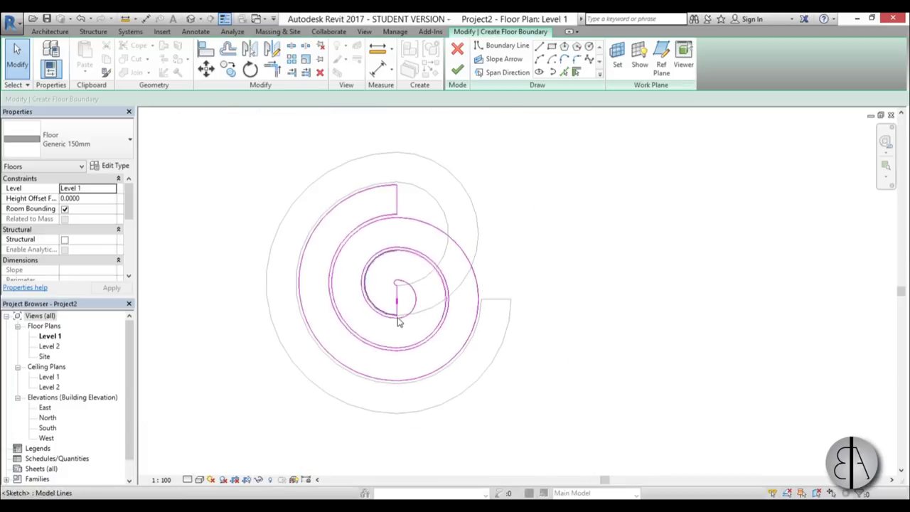
pyautogui.moveTo(386, 290); pyautogui.dragTo(387, 279, button='middle')
pyautogui.click(189, 21)
pyautogui.moveTo(540, 339)
pyautogui.keyDown('shift'); pyautogui.mouseDown(button='middle')
pyautogui.moveTo(548, 349)
pyautogui.moveTo(541, 312)
pyautogui.mouseUp(button='middle'); pyautogui.keyUp('shift')
pyautogui.click(458, 71)
pyautogui.moveTo(301, 204)
pyautogui.keyDown('shift'); pyautogui.mouseDown(button='middle')
pyautogui.moveTo(309, 182)
pyautogui.moveTo(380, 133)
pyautogui.moveTo(397, 99)
pyautogui.moveTo(359, 278)
pyautogui.mouseUp(button='middle'); pyautogui.keyUp('shift')
pyautogui.scroll(3, 437, 238)
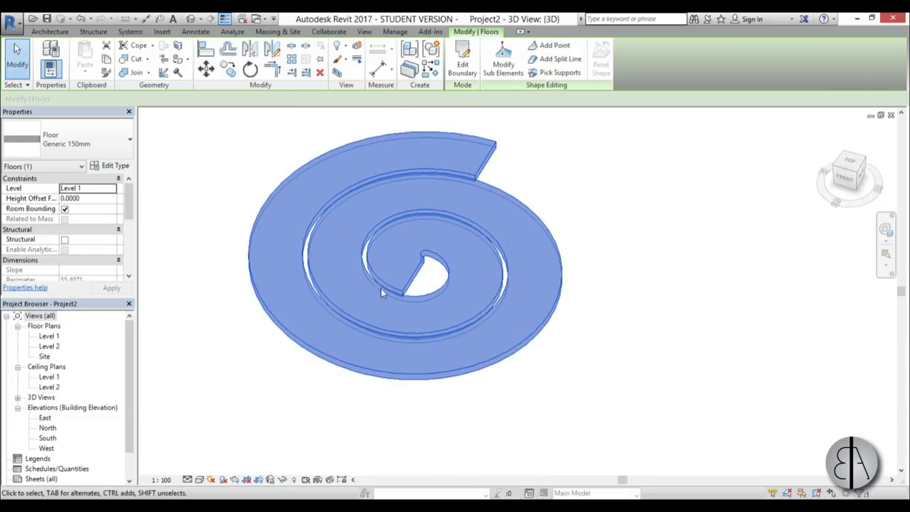
pyautogui.click(480, 399)
pyautogui.scroll(-3, 481, 341)
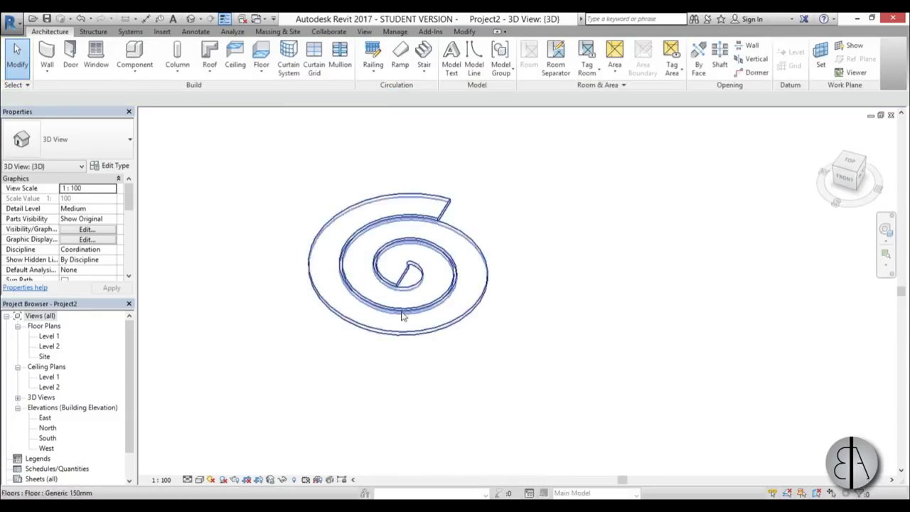
# - Start a second Generic 150mm floor on the Level 1 plan and pick the innermost vertical line and the two overlapping right-hand arcs as boundary
pyautogui.doubleClick(50, 336)
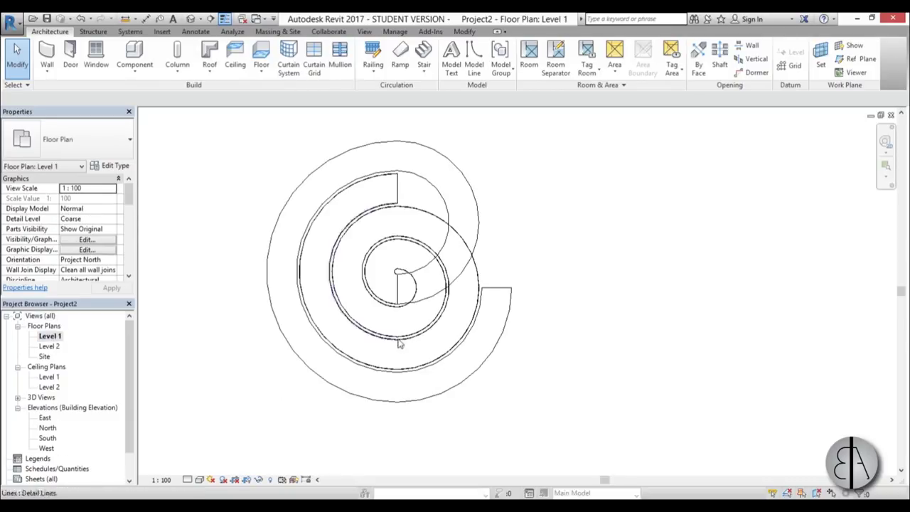
pyautogui.moveTo(379, 245); pyautogui.dragTo(394, 304, button='middle')
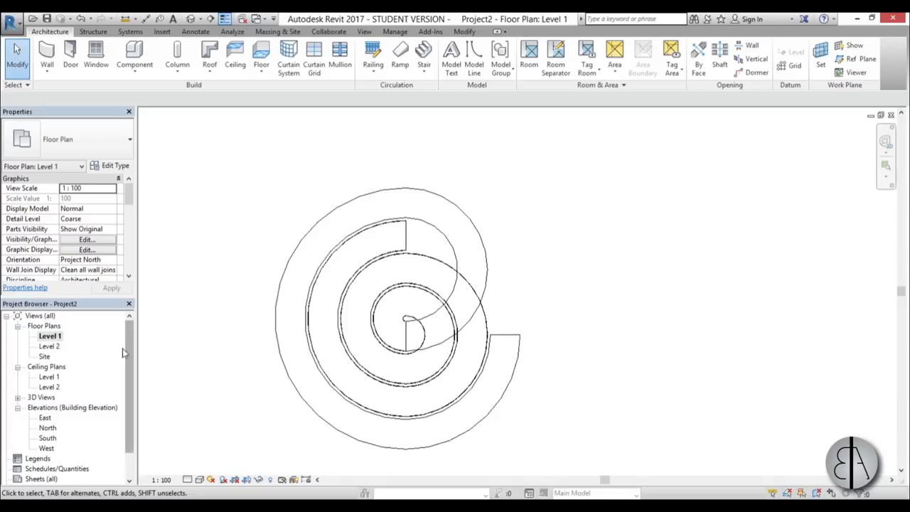
pyautogui.doubleClick(50, 346)
pyautogui.doubleClick(50, 336)
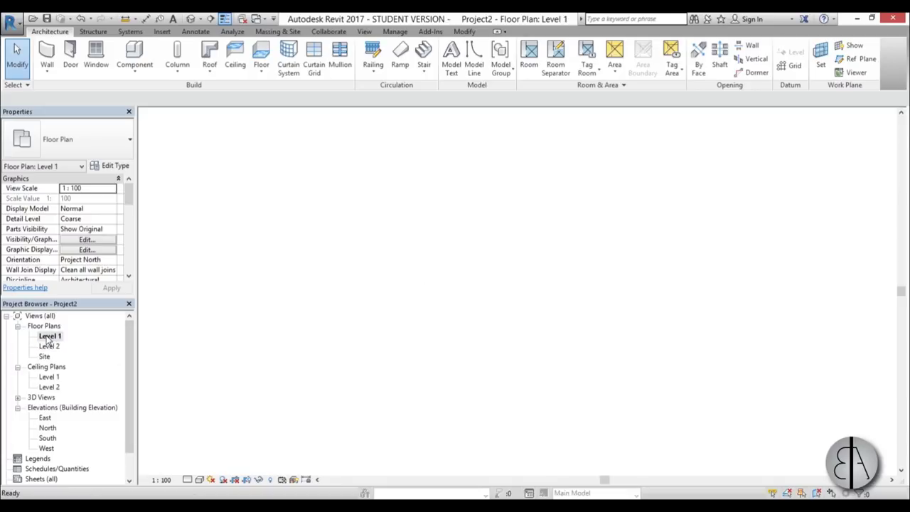
pyautogui.moveTo(400, 291); pyautogui.dragTo(403, 284, button='middle')
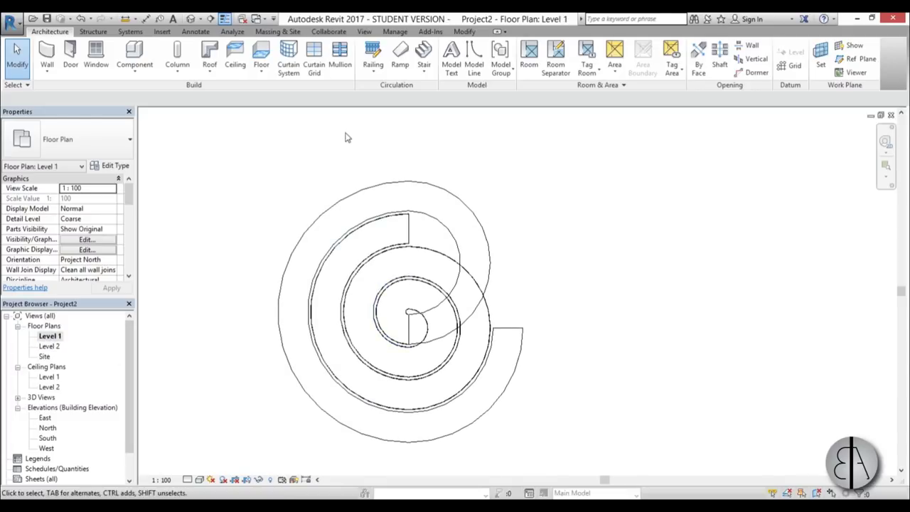
pyautogui.click(253, 56)
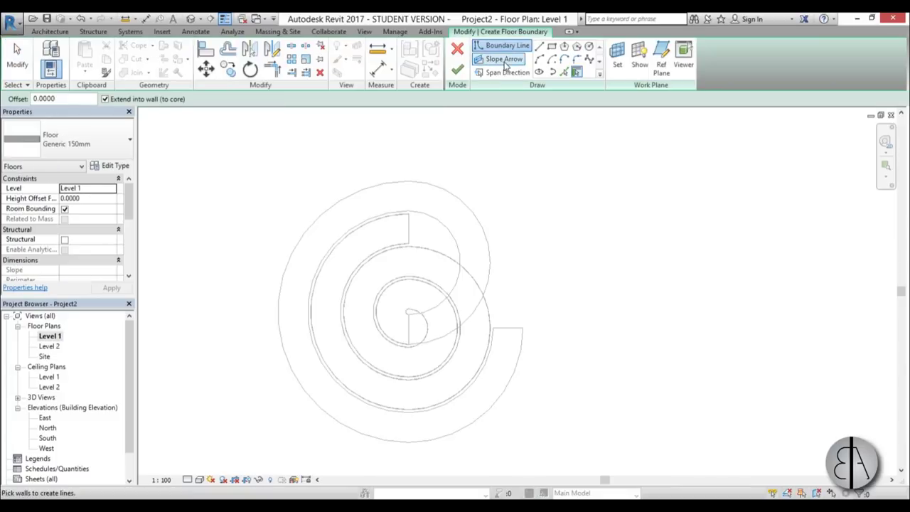
pyautogui.click(564, 73)
pyautogui.scroll(1, 448, 331)
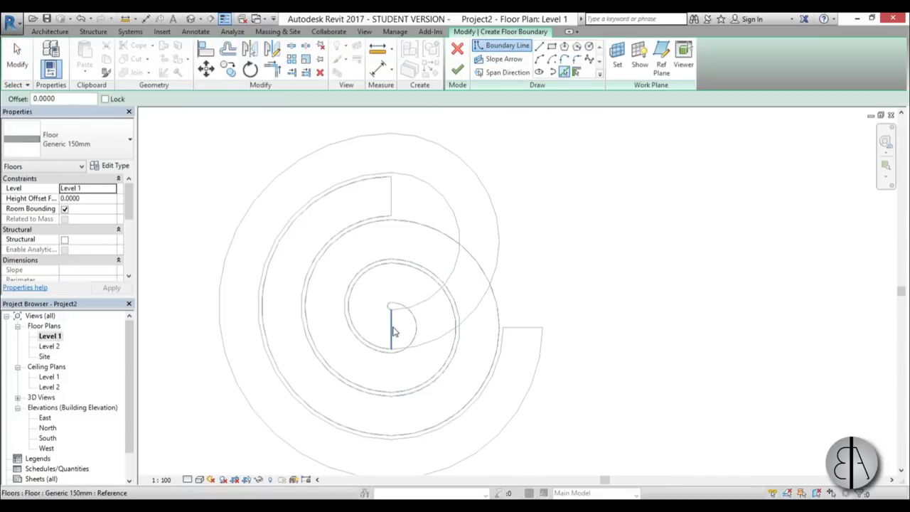
pyautogui.click(434, 338)
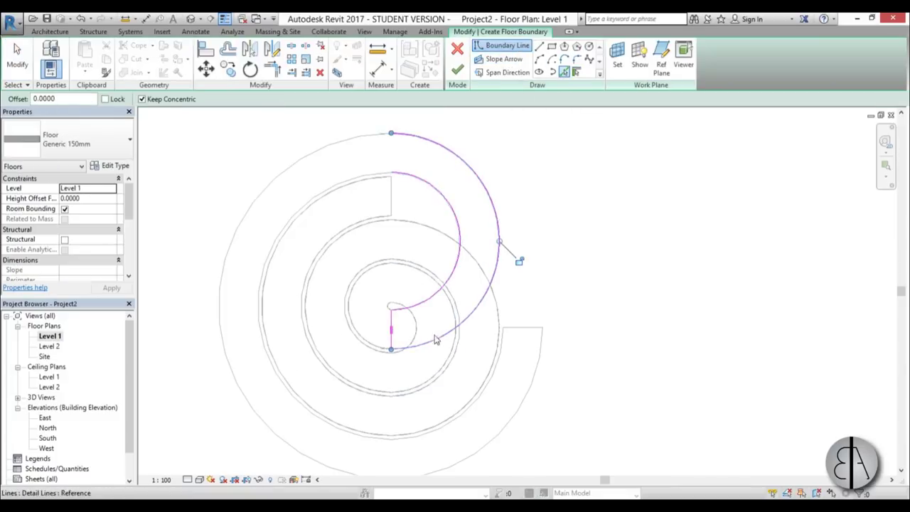
# - Pick the outer turn's left-hand arcs, lower-right quarter arcs and short horizontal end line as boundary, and finish the second floor
pyautogui.click(360, 137)
pyautogui.click(364, 174)
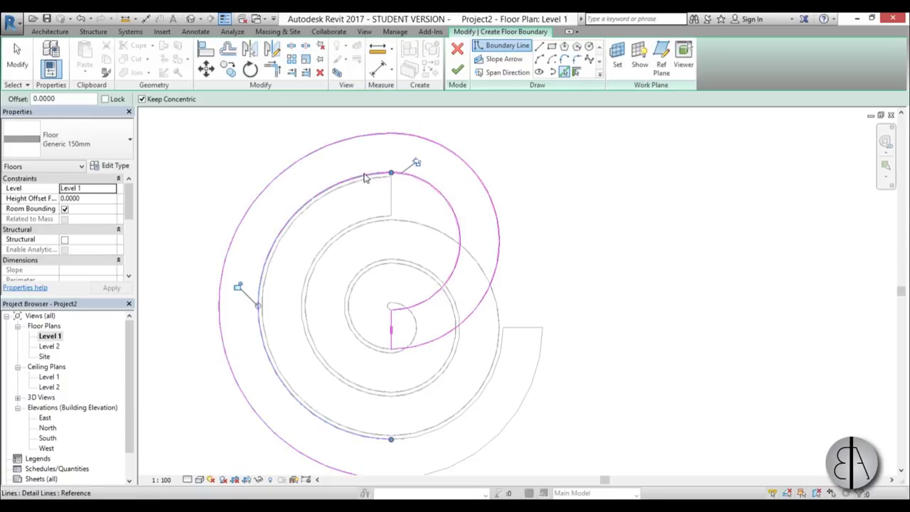
pyautogui.click(540, 351)
pyautogui.click(500, 368)
pyautogui.scroll(-2, 432, 327)
pyautogui.moveTo(433, 343); pyautogui.dragTo(432, 337, button='middle')
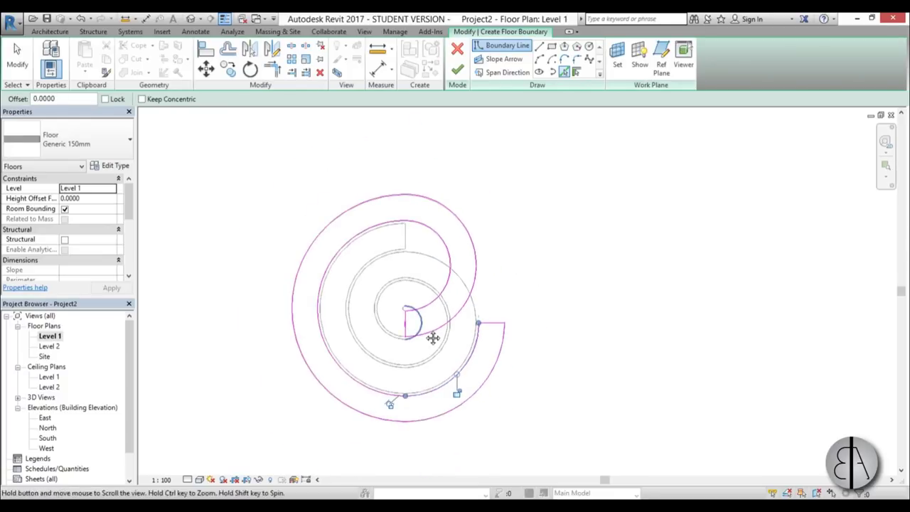
pyautogui.click(457, 69)
pyautogui.click(561, 378)
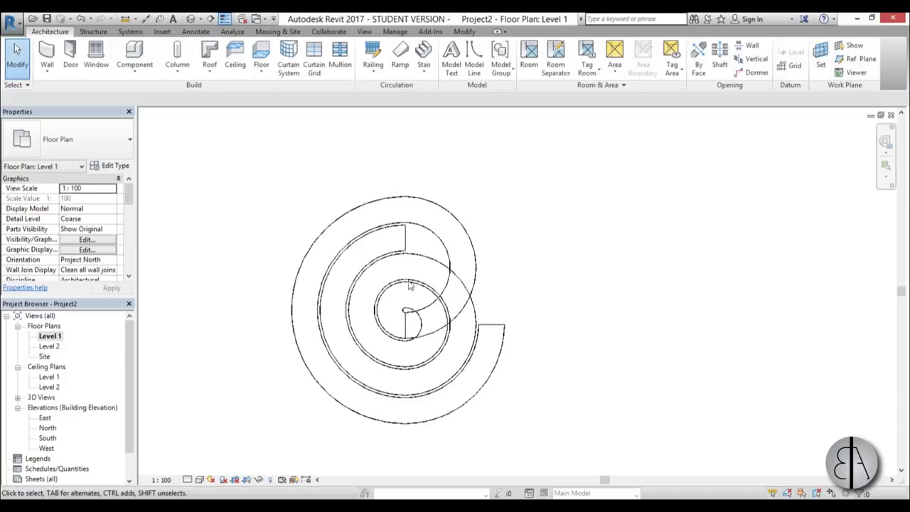
# - In the 3D view, start sub-element editing of the inner spiral floor and set its innermost end edge's elevation to 5
pyautogui.click(190, 20)
pyautogui.keyDown('shift'); pyautogui.moveTo(520, 335); pyautogui.dragTo(508, 311, button='middle'); pyautogui.keyUp('shift')
pyautogui.click(416, 257)
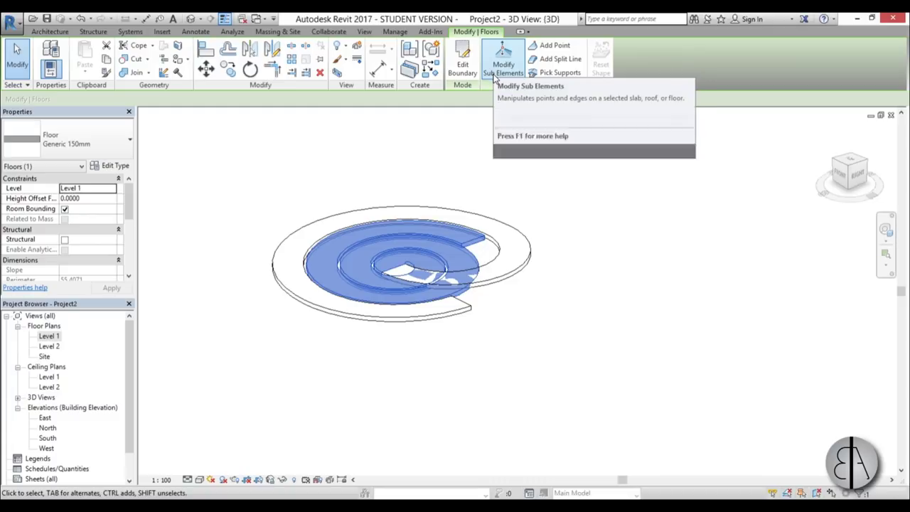
pyautogui.click(498, 72)
pyautogui.scroll(2, 401, 276)
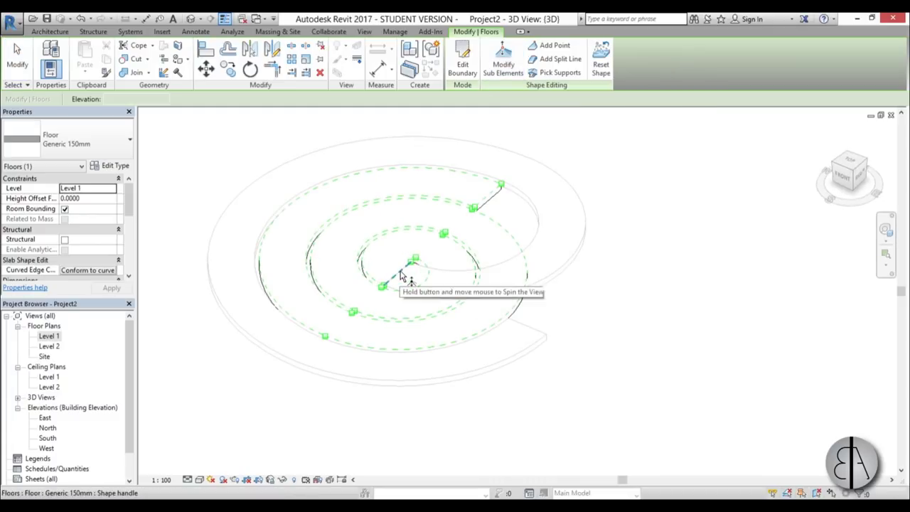
pyautogui.click(404, 276)
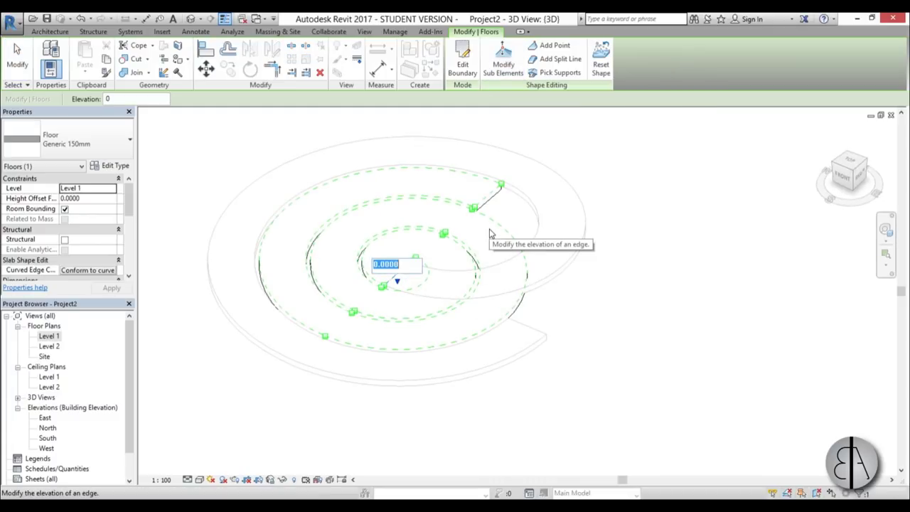
pyautogui.write('5')
pyautogui.press('Return')
# - Set the elevation of the inner floor's next cross edge after the innermost end to 5
pyautogui.keyDown('shift'); pyautogui.moveTo(459, 308); pyautogui.dragTo(424, 319, button='middle'); pyautogui.keyUp('shift')
pyautogui.click(425, 315)
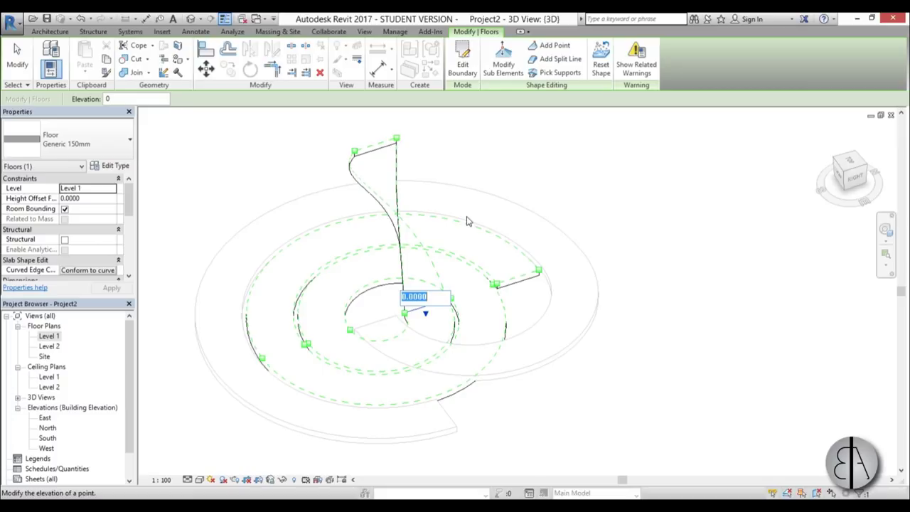
pyautogui.write('5')
pyautogui.press('Return')
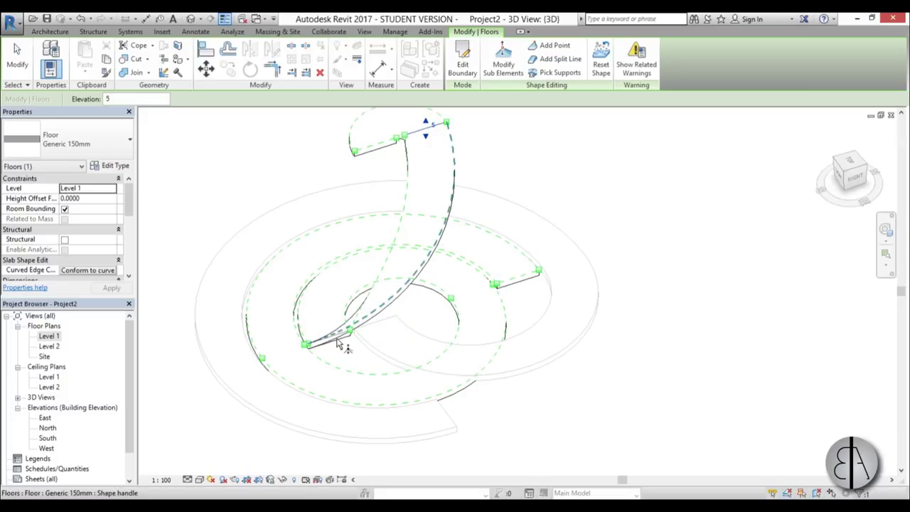
# - Continue down the inner spiral and set the third cross edge's elevation to 4
pyautogui.scroll(3, 340, 339)
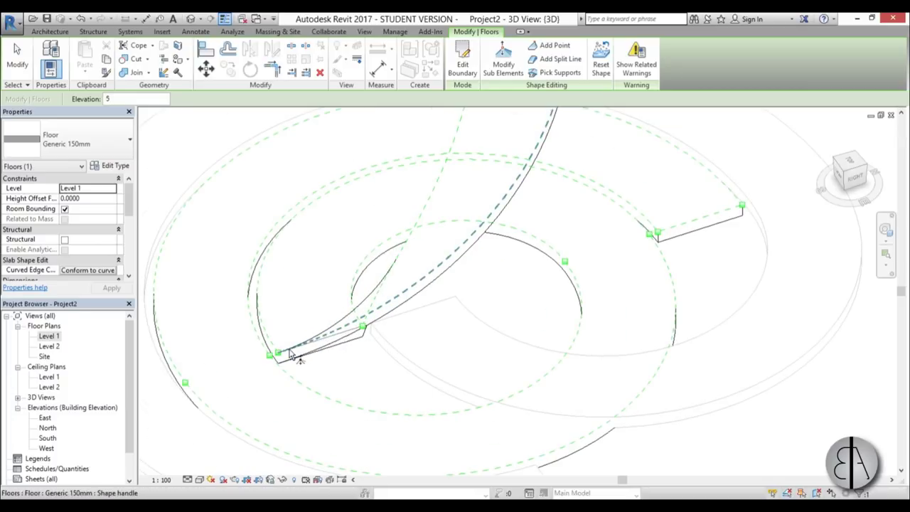
pyautogui.keyDown('shift'); pyautogui.moveTo(290, 354); pyautogui.dragTo(557, 287, button='middle'); pyautogui.keyUp('shift')
pyautogui.click(538, 275)
pyautogui.scroll(-1, 530, 285)
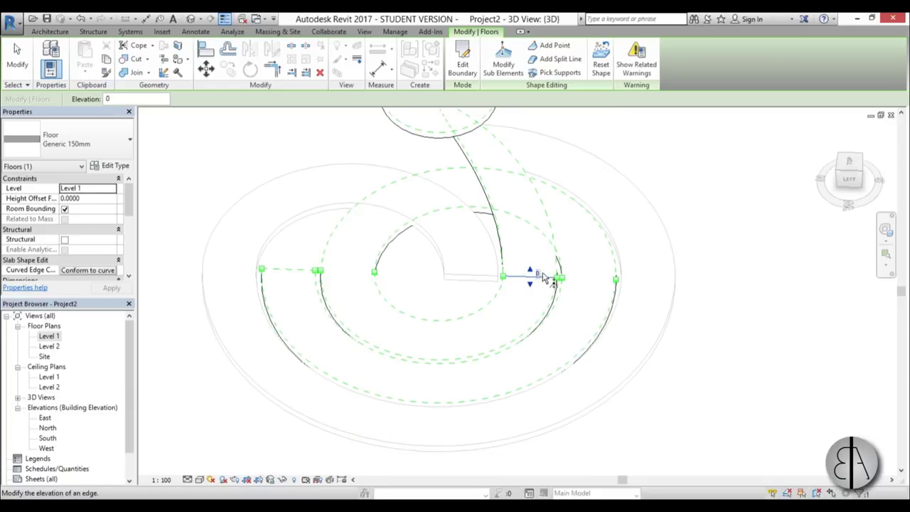
pyautogui.write('4')
pyautogui.press('Return')
# - Set the inner floor's following two cross edges to elevations 3 and 2, leave its outer end unchanged, and finish shape editing
pyautogui.keyDown('shift'); pyautogui.moveTo(521, 285); pyautogui.dragTo(420, 325, button='middle'); pyautogui.keyUp('shift')
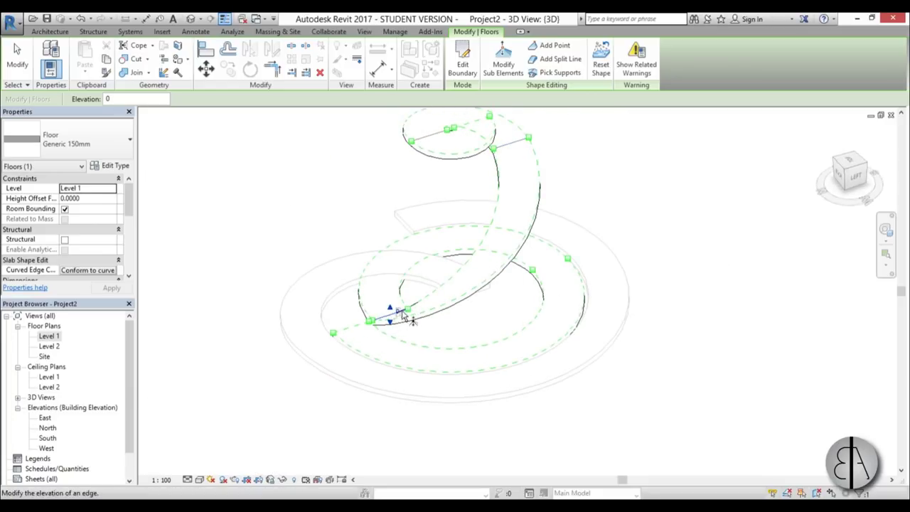
pyautogui.write('3')
pyautogui.press('Return')
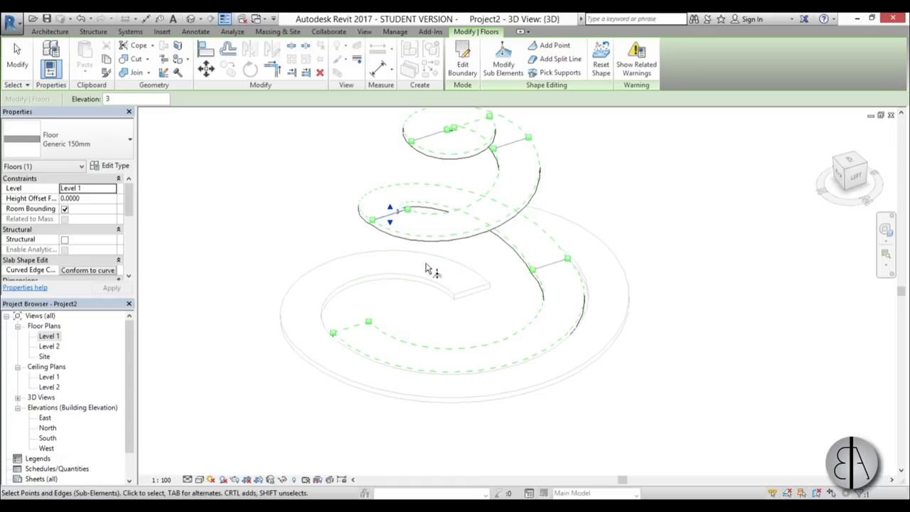
pyautogui.keyDown('shift'); pyautogui.moveTo(427, 263); pyautogui.dragTo(524, 227, button='middle'); pyautogui.keyUp('shift')
pyautogui.click(540, 294)
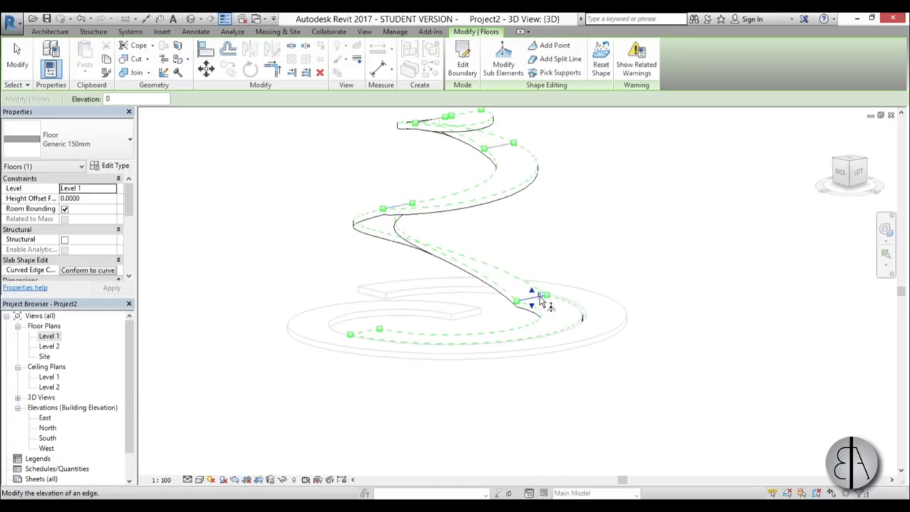
pyautogui.press('Return')
pyautogui.keyDown('shift'); pyautogui.moveTo(590, 305); pyautogui.dragTo(351, 417, button='middle'); pyautogui.keyUp('shift')
pyautogui.click(568, 245)
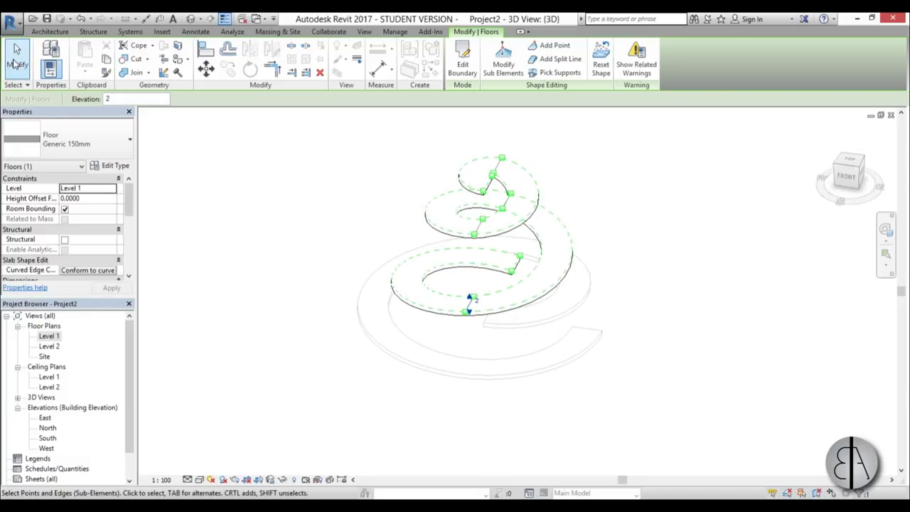
pyautogui.click(14, 61)
# - Start sub-element editing of the outer spiral floor and set its inner end edge's elevation to 5
pyautogui.click(548, 369)
pyautogui.scroll(-1, 491, 376)
pyautogui.keyDown('shift'); pyautogui.moveTo(491, 376); pyautogui.dragTo(534, 116, button='middle'); pyautogui.keyUp('shift')
pyautogui.click(503, 63)
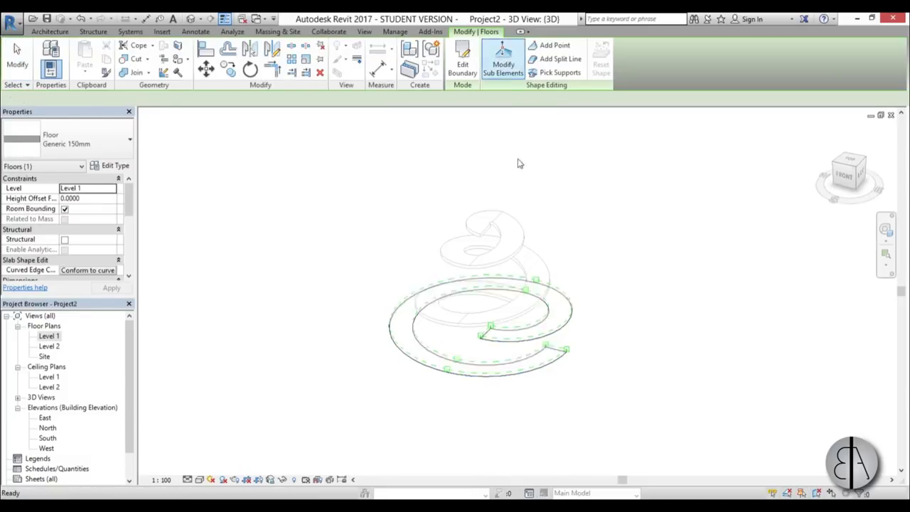
pyautogui.click(486, 342)
pyautogui.write('5')
pyautogui.press('Return')
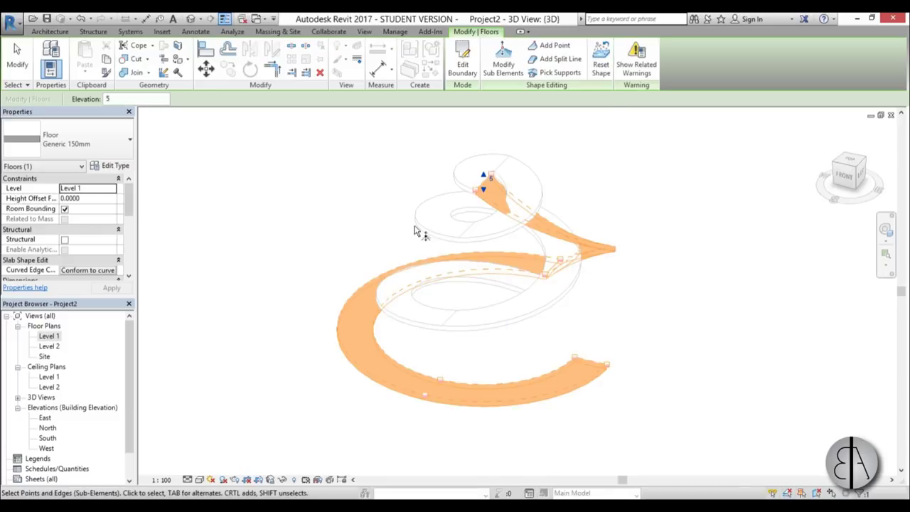
# - Try elevations of 4, 5 and 3 on the outer floor's north cross edge, half a turn from its raised inner end
pyautogui.keyDown('shift'); pyautogui.moveTo(476, 341); pyautogui.dragTo(523, 357, button='middle'); pyautogui.keyUp('shift')
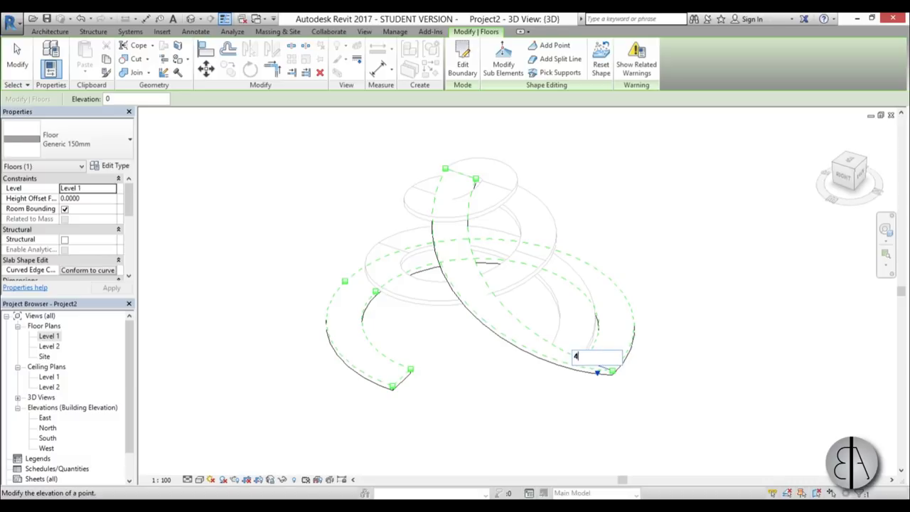
pyautogui.press('Return')
pyautogui.keyDown('shift'); pyautogui.moveTo(604, 356); pyautogui.dragTo(511, 238, button='middle'); pyautogui.keyUp('shift')
pyautogui.press('Return')
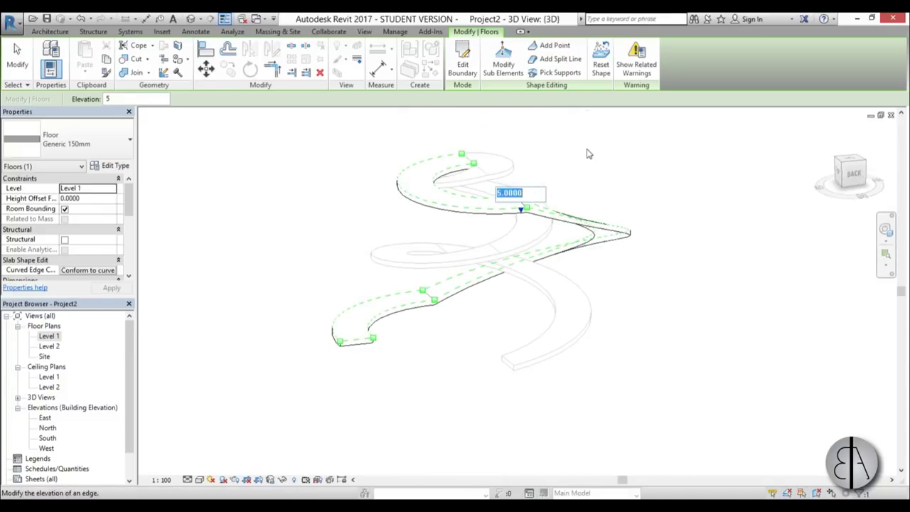
pyautogui.press('Return')
# - Set the outer floor's north cross edge to elevation 4 and its south cross edge to elevation 2
pyautogui.keyDown('shift'); pyautogui.moveTo(589, 152); pyautogui.dragTo(414, 288, button='middle'); pyautogui.keyUp('shift')
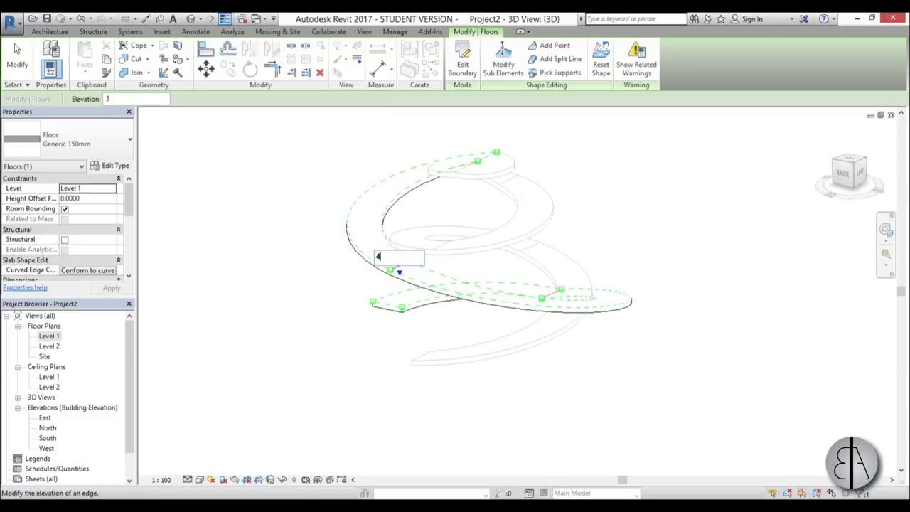
pyautogui.press('Return')
pyautogui.keyDown('shift'); pyautogui.moveTo(488, 227); pyautogui.dragTo(400, 377, button='middle'); pyautogui.keyUp('shift')
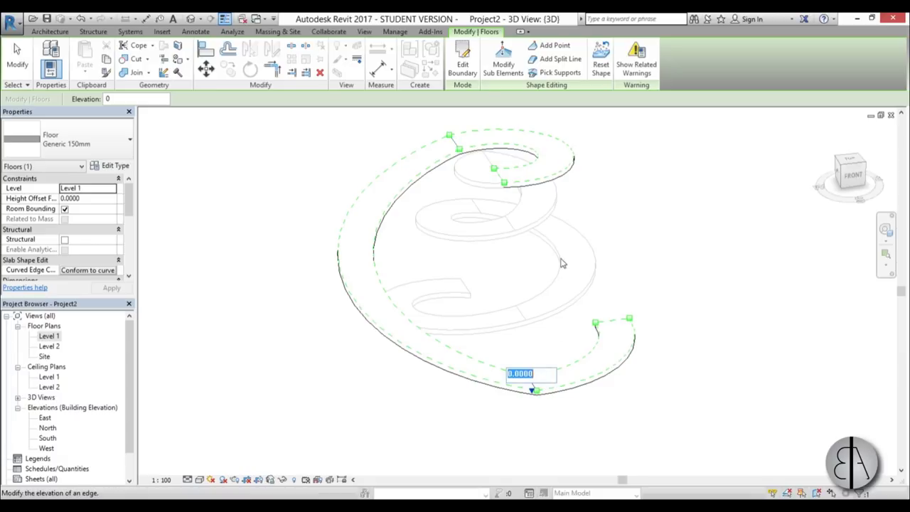
pyautogui.write('2')
pyautogui.press('Return')
pyautogui.keyDown('shift'); pyautogui.moveTo(601, 346); pyautogui.dragTo(543, 282, button='middle'); pyautogui.keyUp('shift')
pyautogui.press('Return')
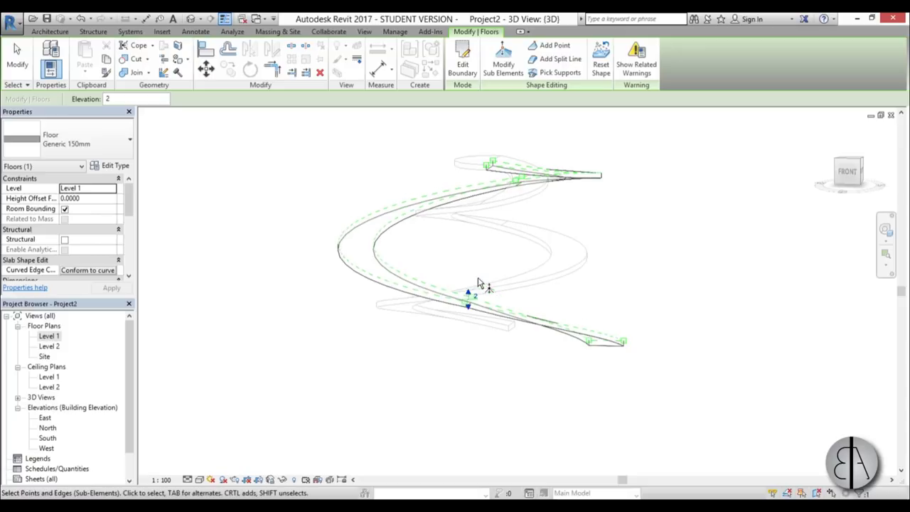
# - Finish shape editing of the outer floor and inspect the complete spiral ramp from several sides in 3D
pyautogui.keyDown('shift'); pyautogui.moveTo(656, 339); pyautogui.dragTo(548, 444, button='middle'); pyautogui.keyUp('shift')
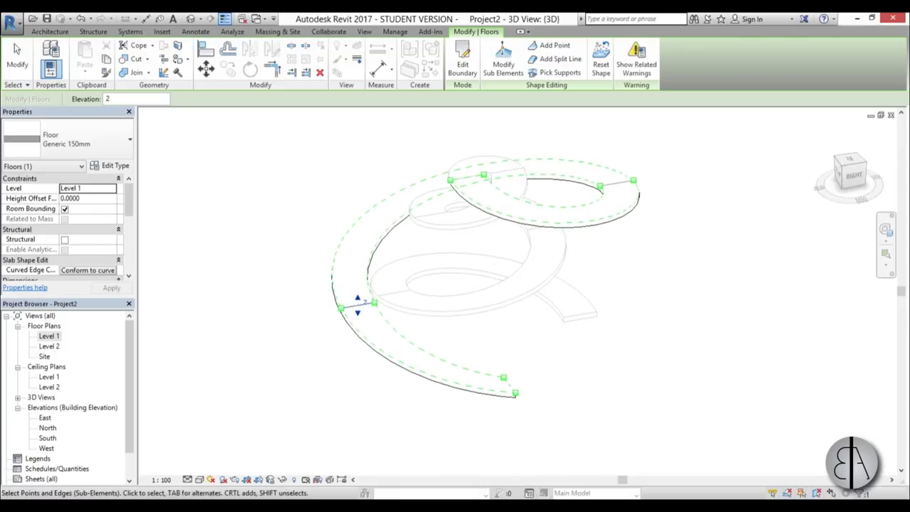
pyautogui.click(17, 58)
pyautogui.scroll(-2, 471, 272)
pyautogui.keyDown('shift'); pyautogui.moveTo(479, 301); pyautogui.dragTo(701, 352, button='middle'); pyautogui.keyUp('shift')
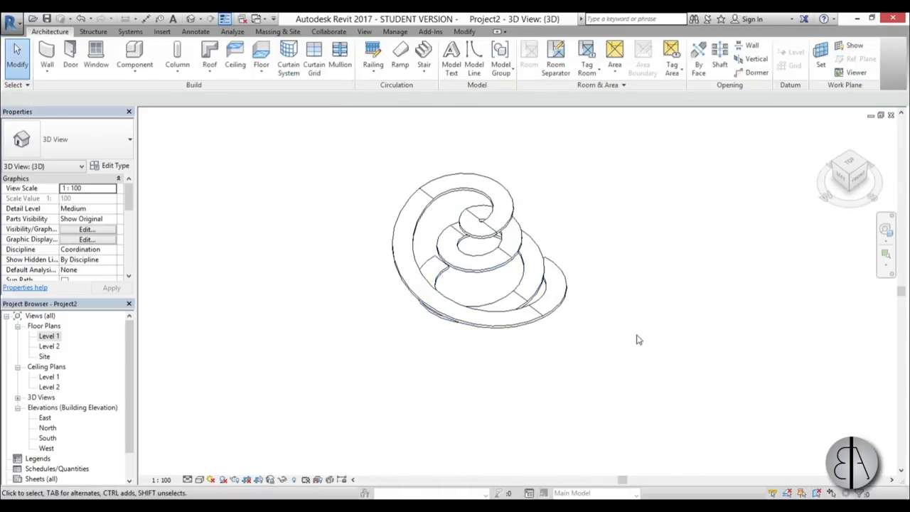
pyautogui.keyDown('shift'); pyautogui.moveTo(573, 413); pyautogui.dragTo(594, 263, button='middle'); pyautogui.keyUp('shift')
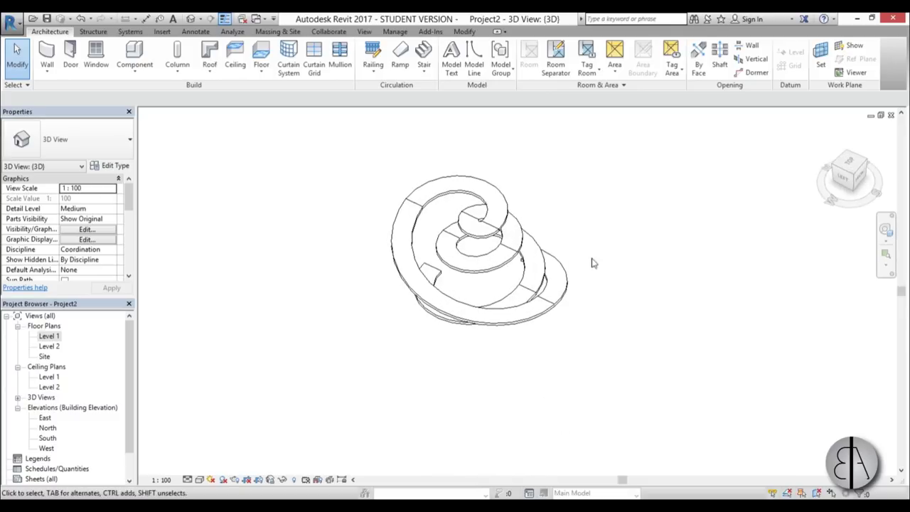
pyautogui.keyDown('shift'); pyautogui.moveTo(522, 326); pyautogui.dragTo(236, 394, button='middle'); pyautogui.keyUp('shift')
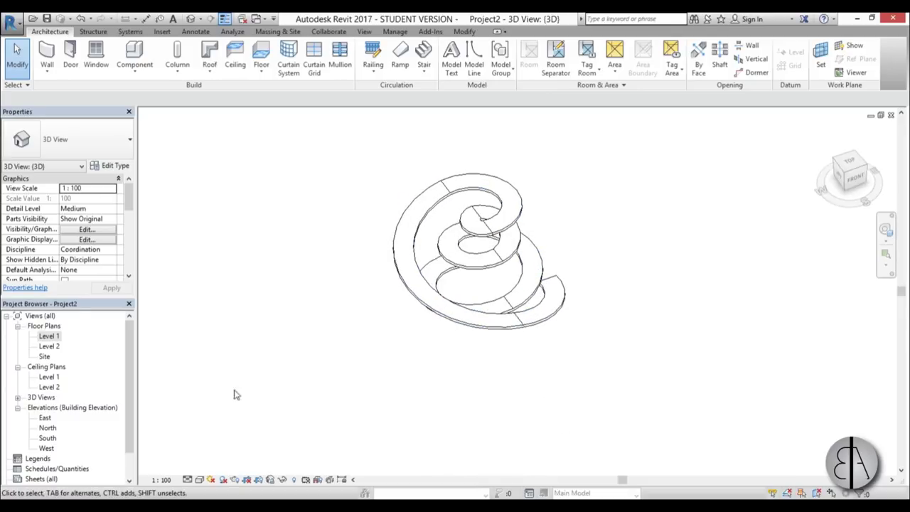
# - Start a 1100mm railing path on the Site plan and pick the outer spiral floor as its host
pyautogui.doubleClick(48, 337)
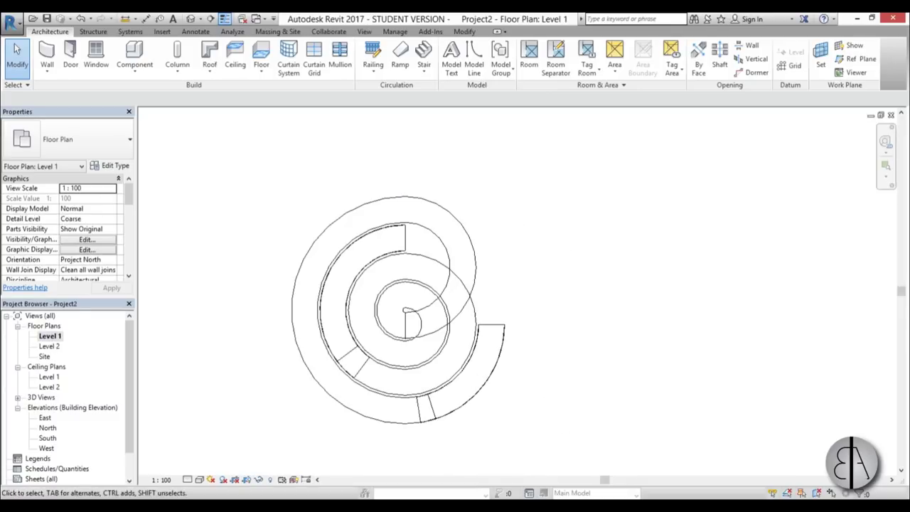
pyautogui.doubleClick(44, 356)
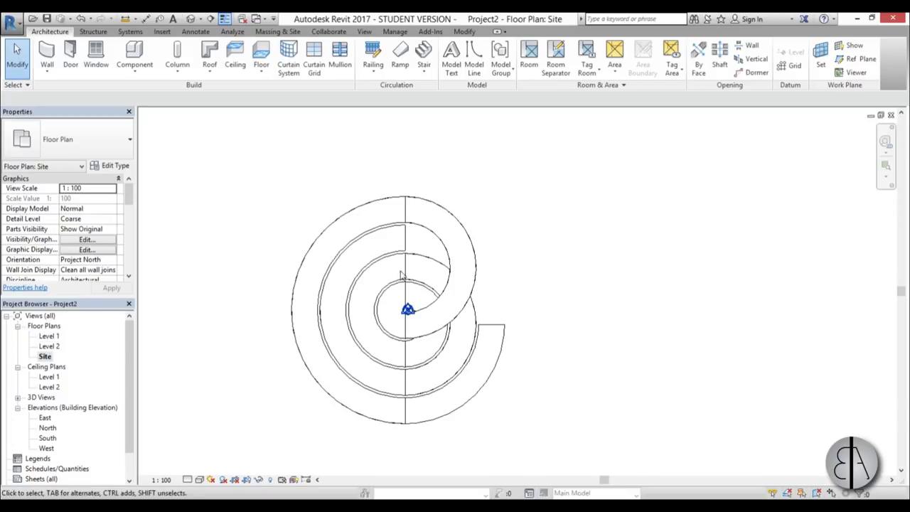
pyautogui.click(370, 56)
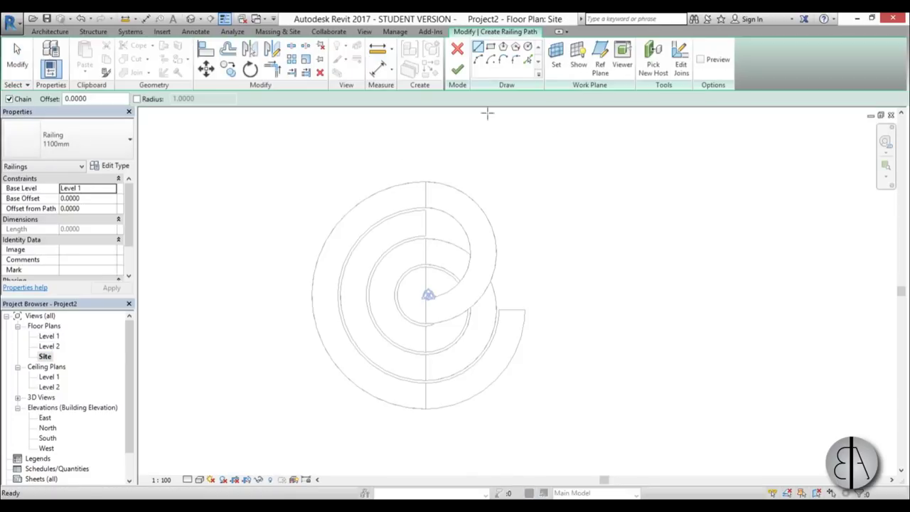
pyautogui.click(654, 68)
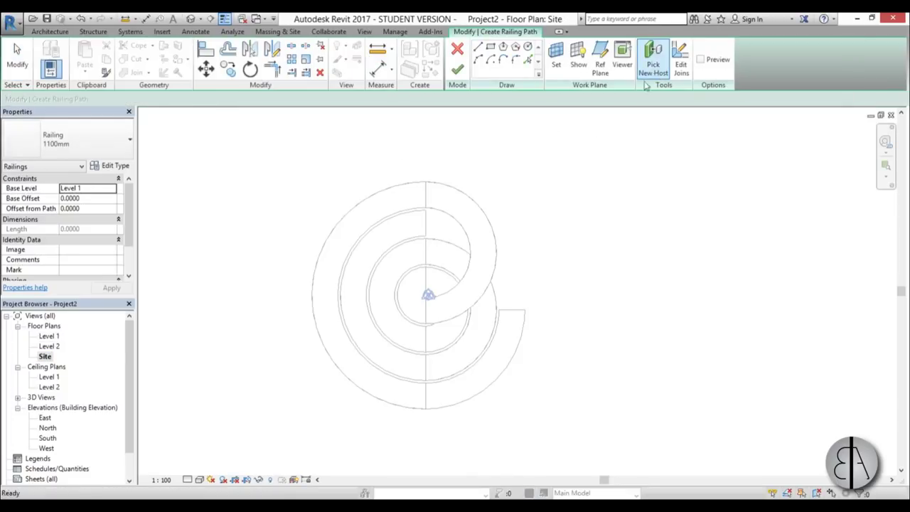
pyautogui.click(409, 186)
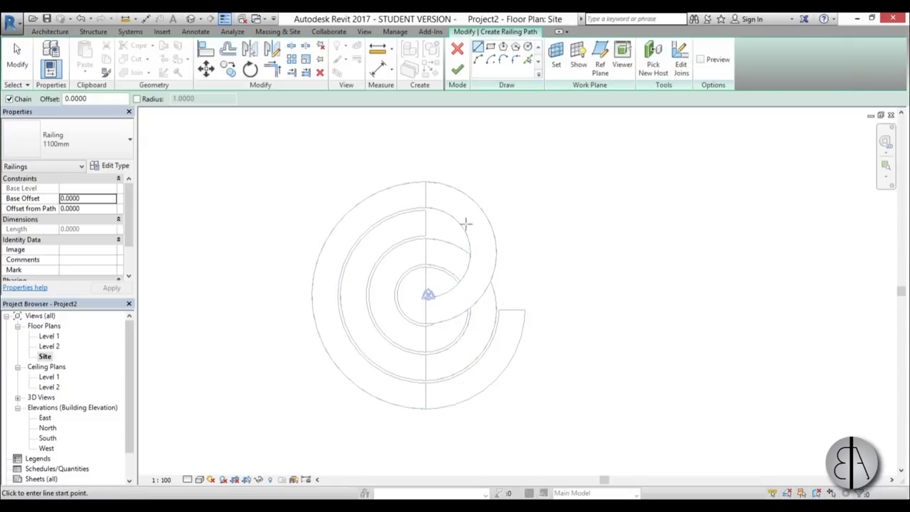
# - Trace the railing path along the outer floor's outer edge arcs by picking them with a 0.05 offset
pyautogui.click(530, 60)
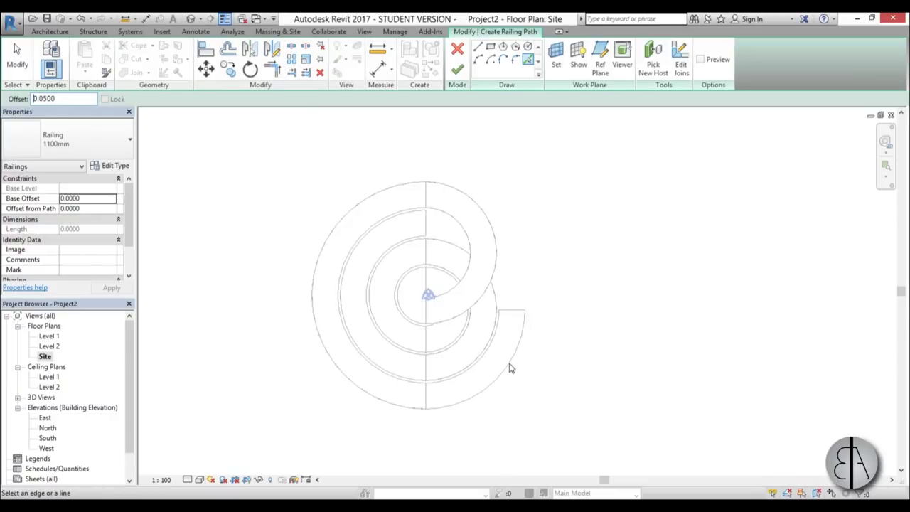
pyautogui.scroll(5, 426, 412)
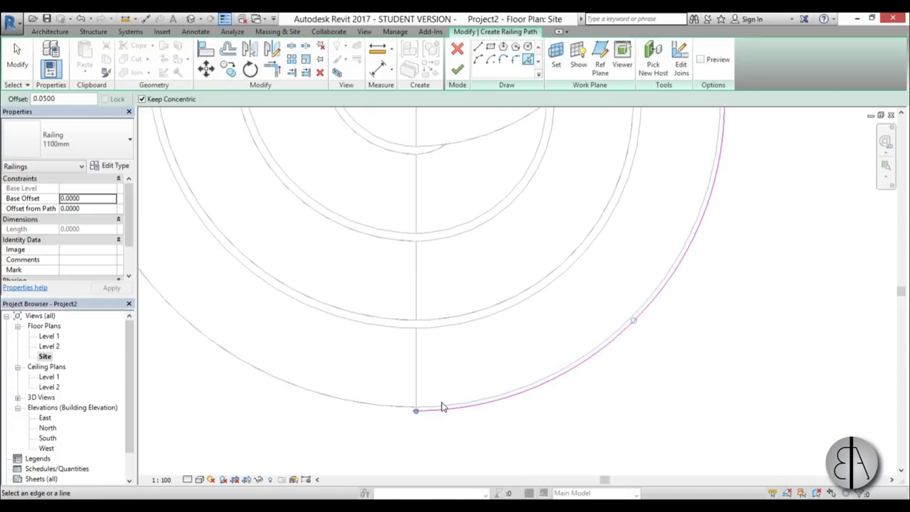
pyautogui.click(446, 410)
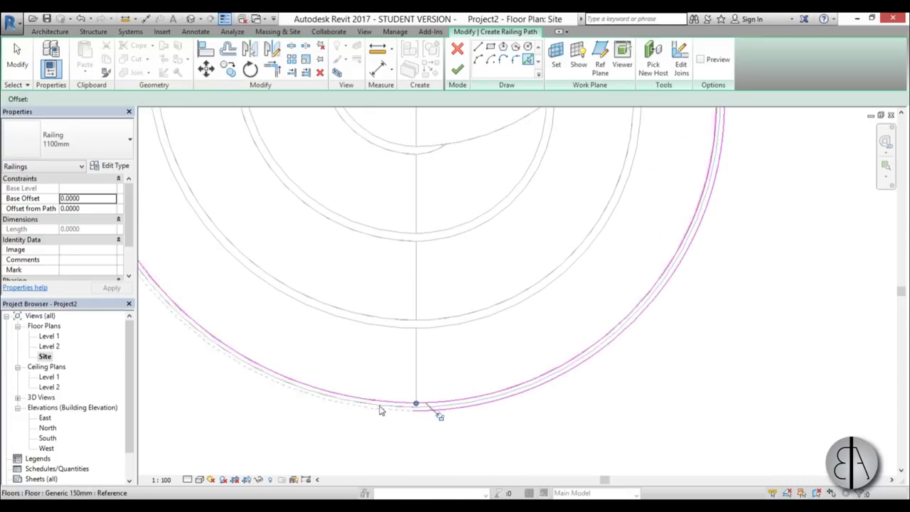
pyautogui.scroll(-3, 380, 410)
pyautogui.scroll(3, 384, 234)
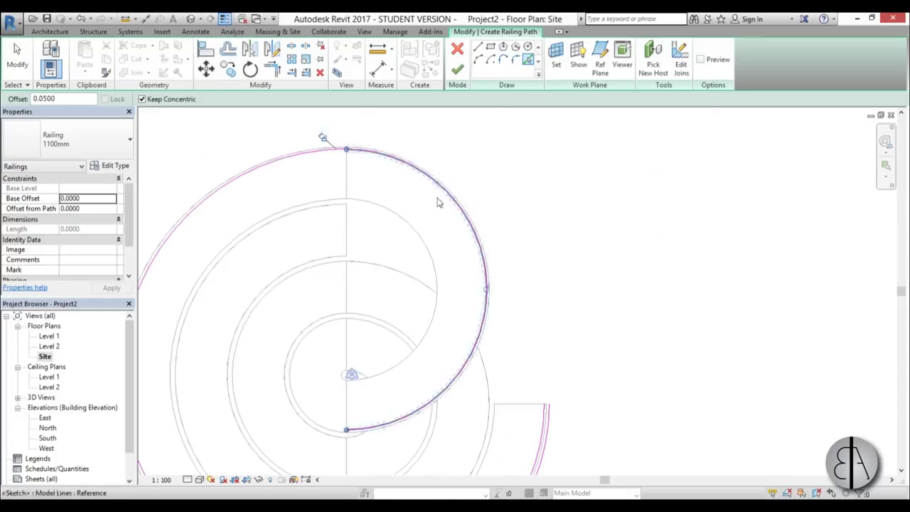
pyautogui.scroll(-3, 383, 370)
# - Delete the stray path arc just outside the floor's lower-right outer edge and finish the railing sketch
pyautogui.press('Escape')
pyautogui.scroll(3, 408, 404)
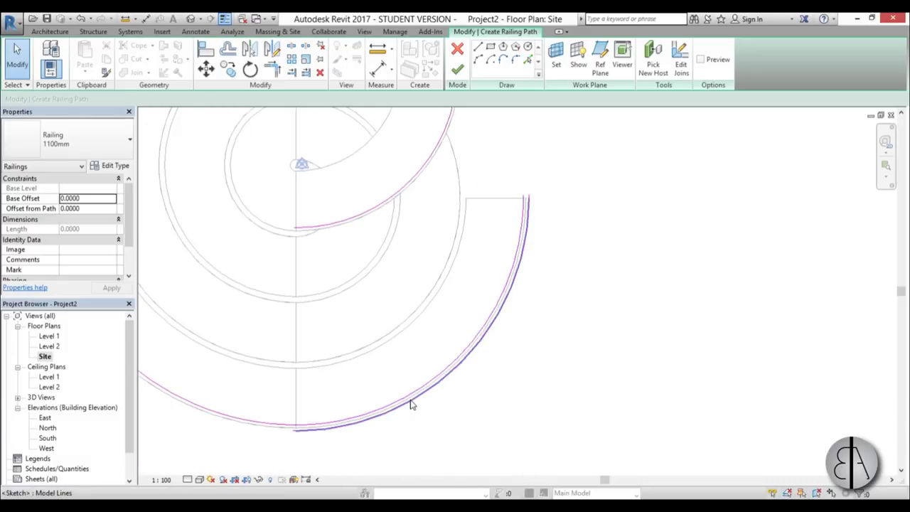
pyautogui.click(410, 404)
pyautogui.press('Escape')
pyautogui.scroll(-4, 427, 381)
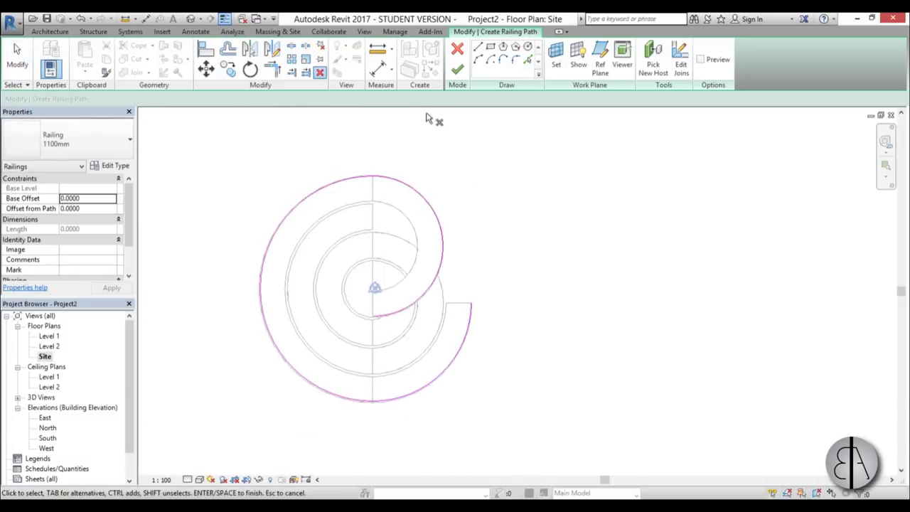
pyautogui.click(458, 70)
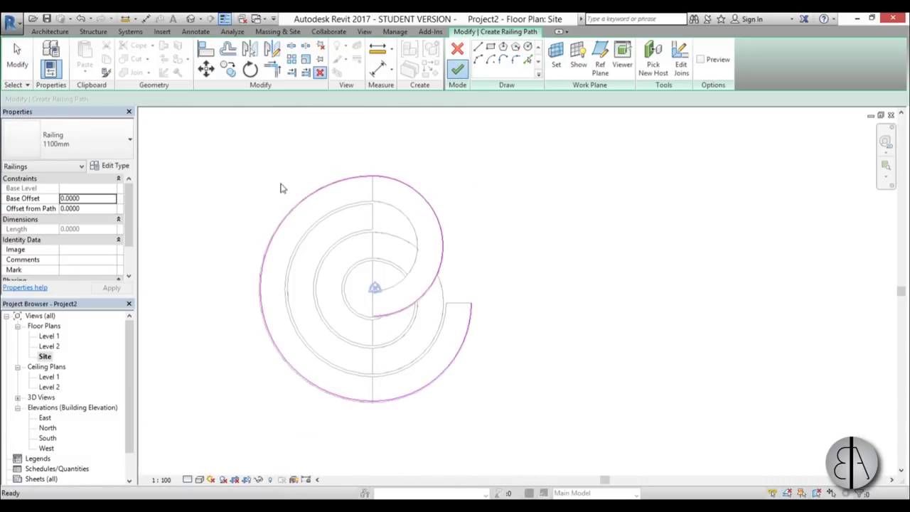
# - Select the new railing in the 3D view, change it to a type with widely spaced posts, and inspect it around the ramp
pyautogui.click(190, 19)
pyautogui.keyDown('shift'); pyautogui.moveTo(490, 349); pyautogui.dragTo(513, 280, button='middle'); pyautogui.keyUp('shift')
pyautogui.scroll(2, 513, 280)
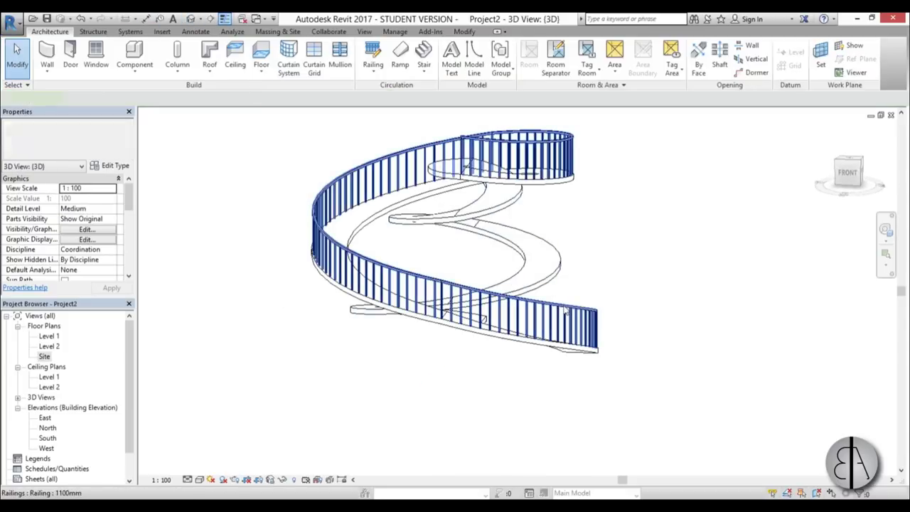
pyautogui.click(514, 281)
pyautogui.click(67, 138)
pyautogui.click(45, 236)
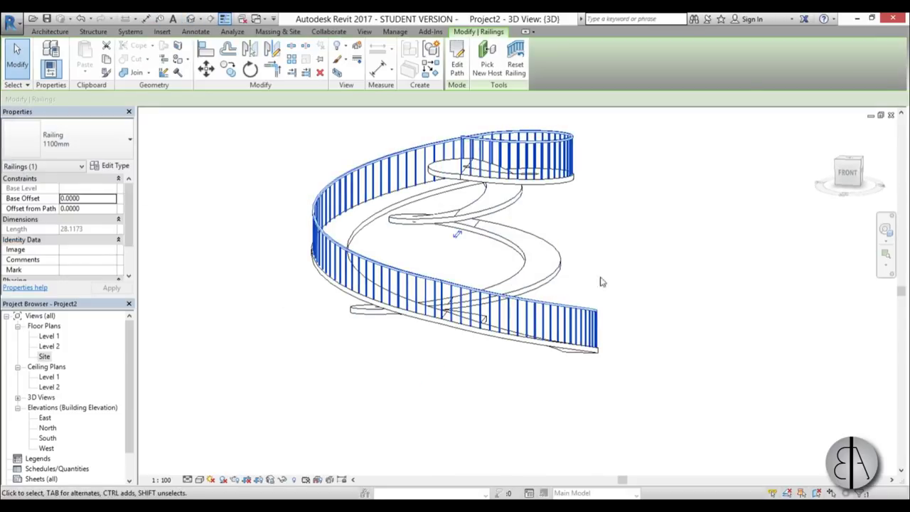
pyautogui.click(628, 275)
pyautogui.keyDown('shift'); pyautogui.moveTo(688, 294); pyautogui.dragTo(558, 396, button='middle'); pyautogui.keyUp('shift')
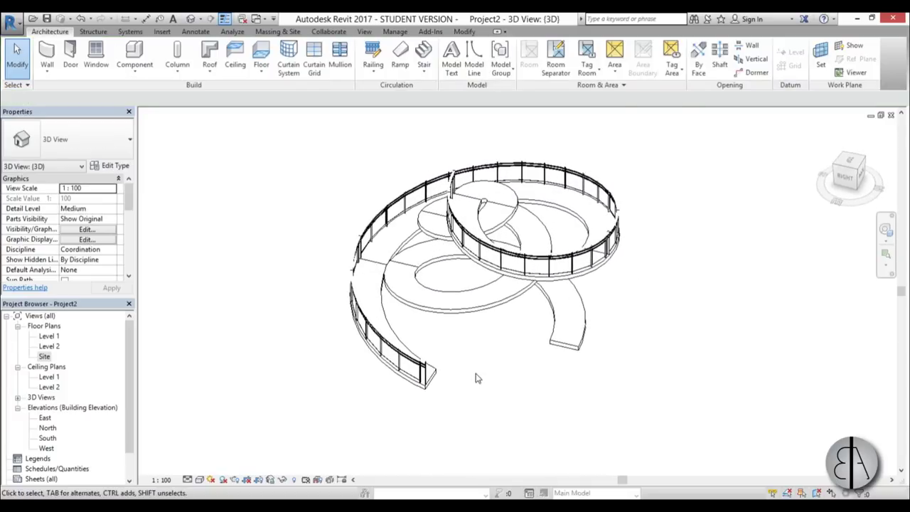